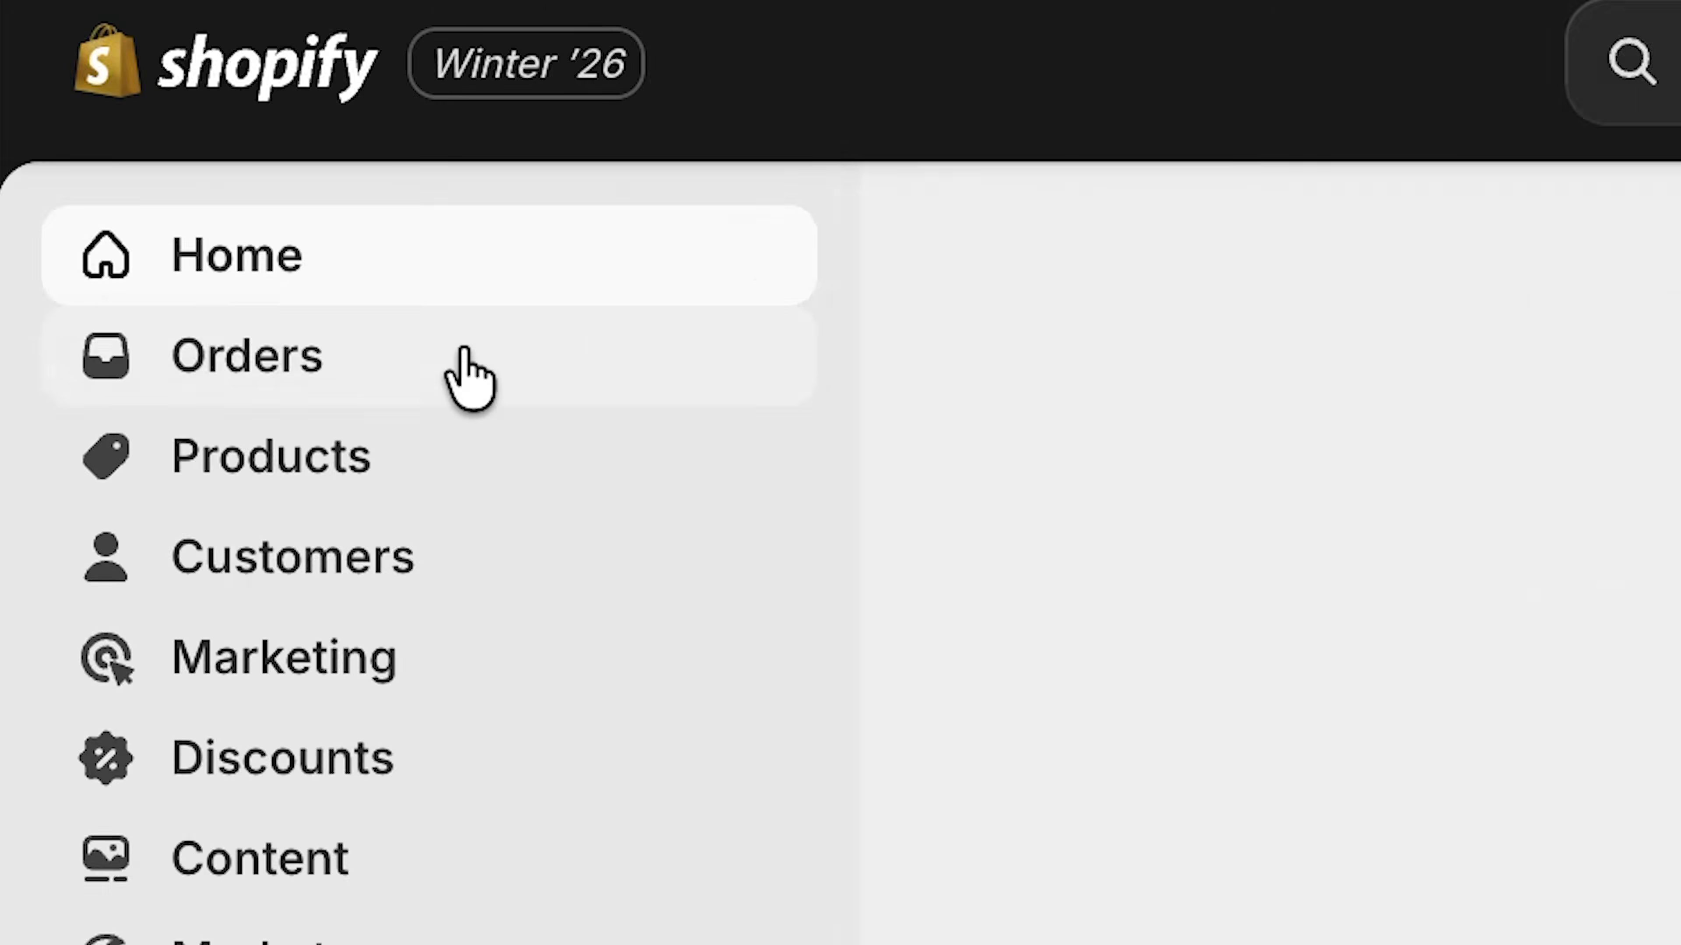
Open the order from the orders list and print its packing slip from the shipping label page
{"action": "left_click", "coordinate": [161, 123]}
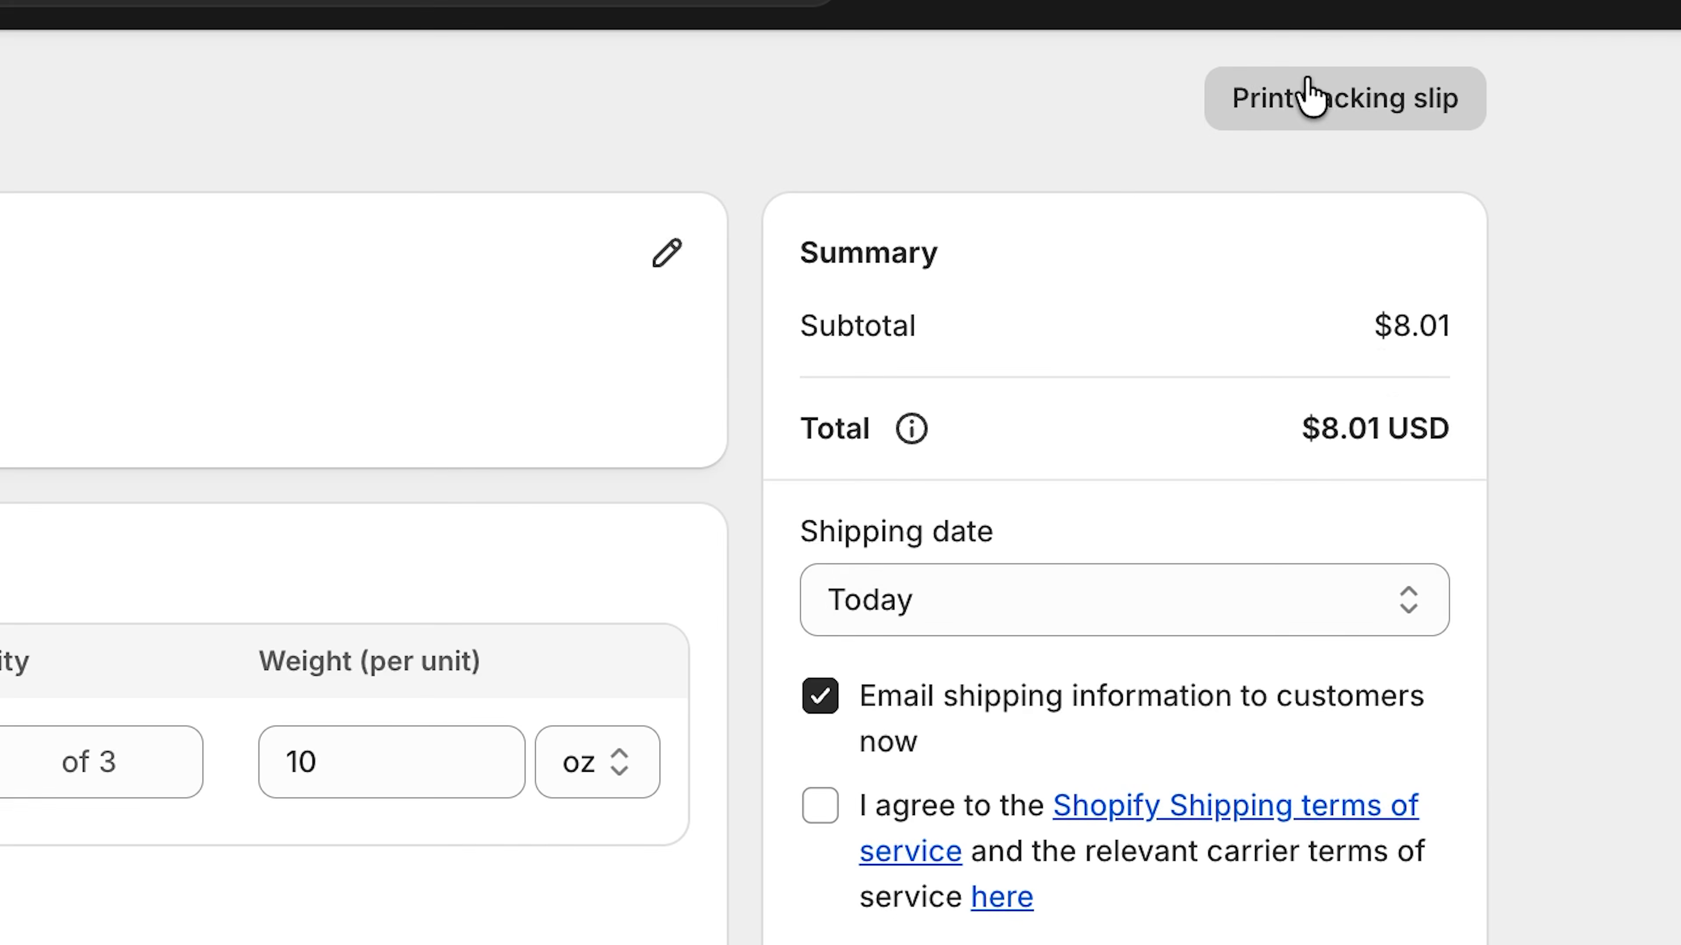
{"action": "left_click", "coordinate": [1398, 101]}
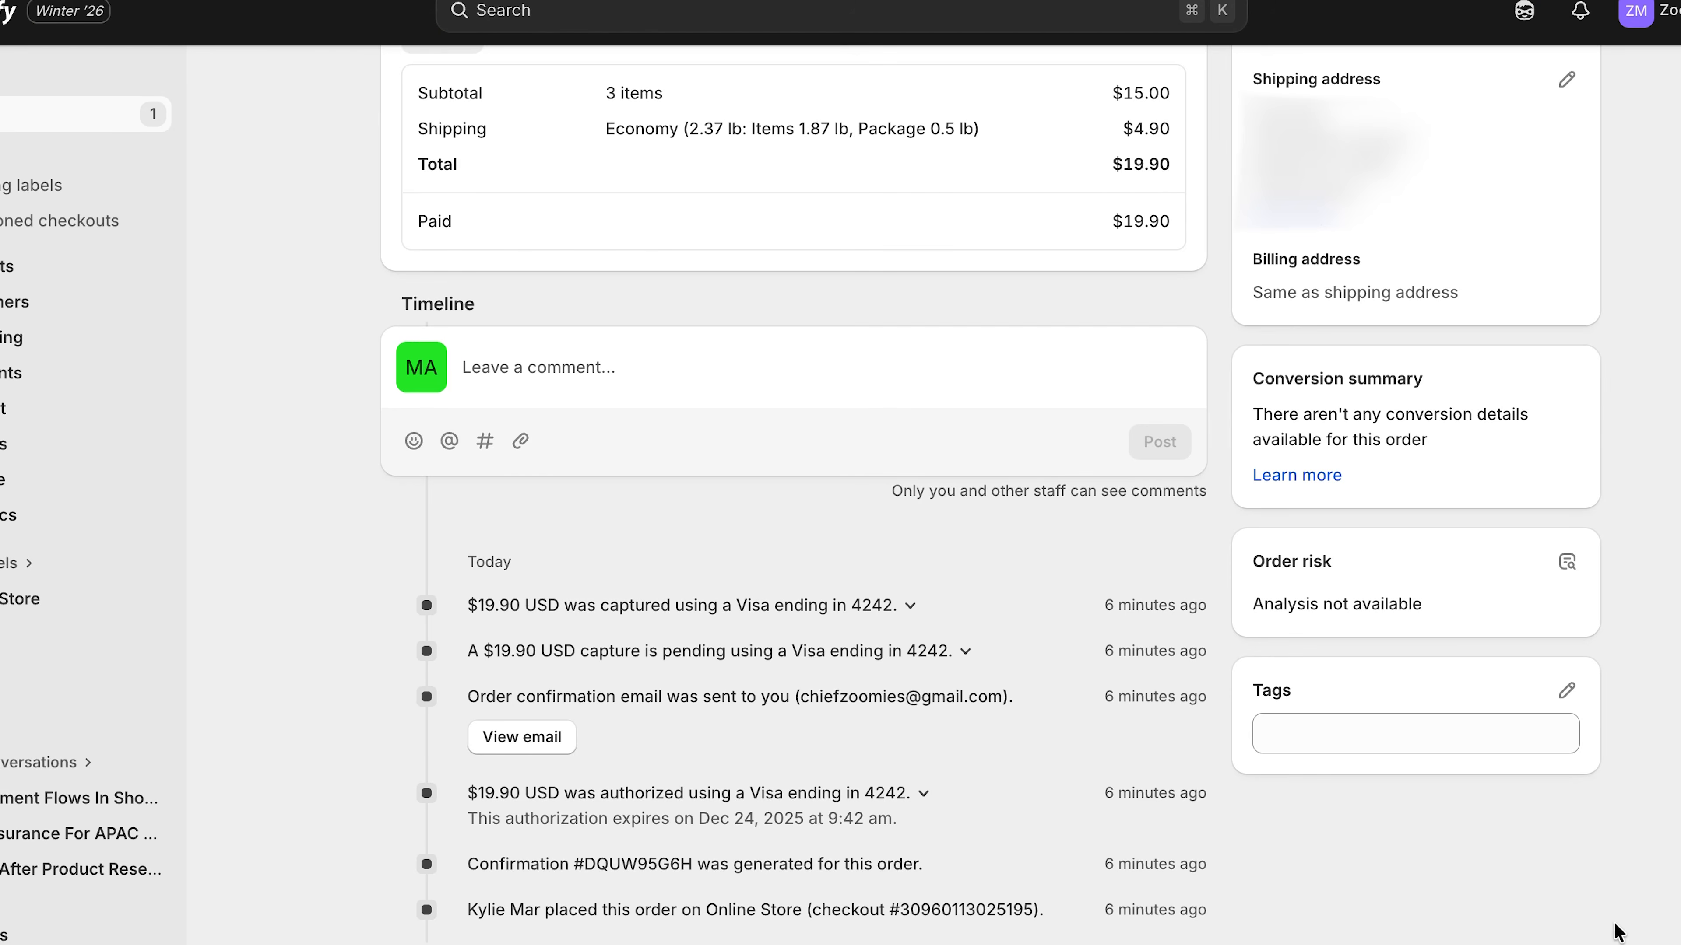
Open the order's confirmation email from the timeline and review it down to the order summary
{"action": "left_click", "coordinate": [519, 737]}
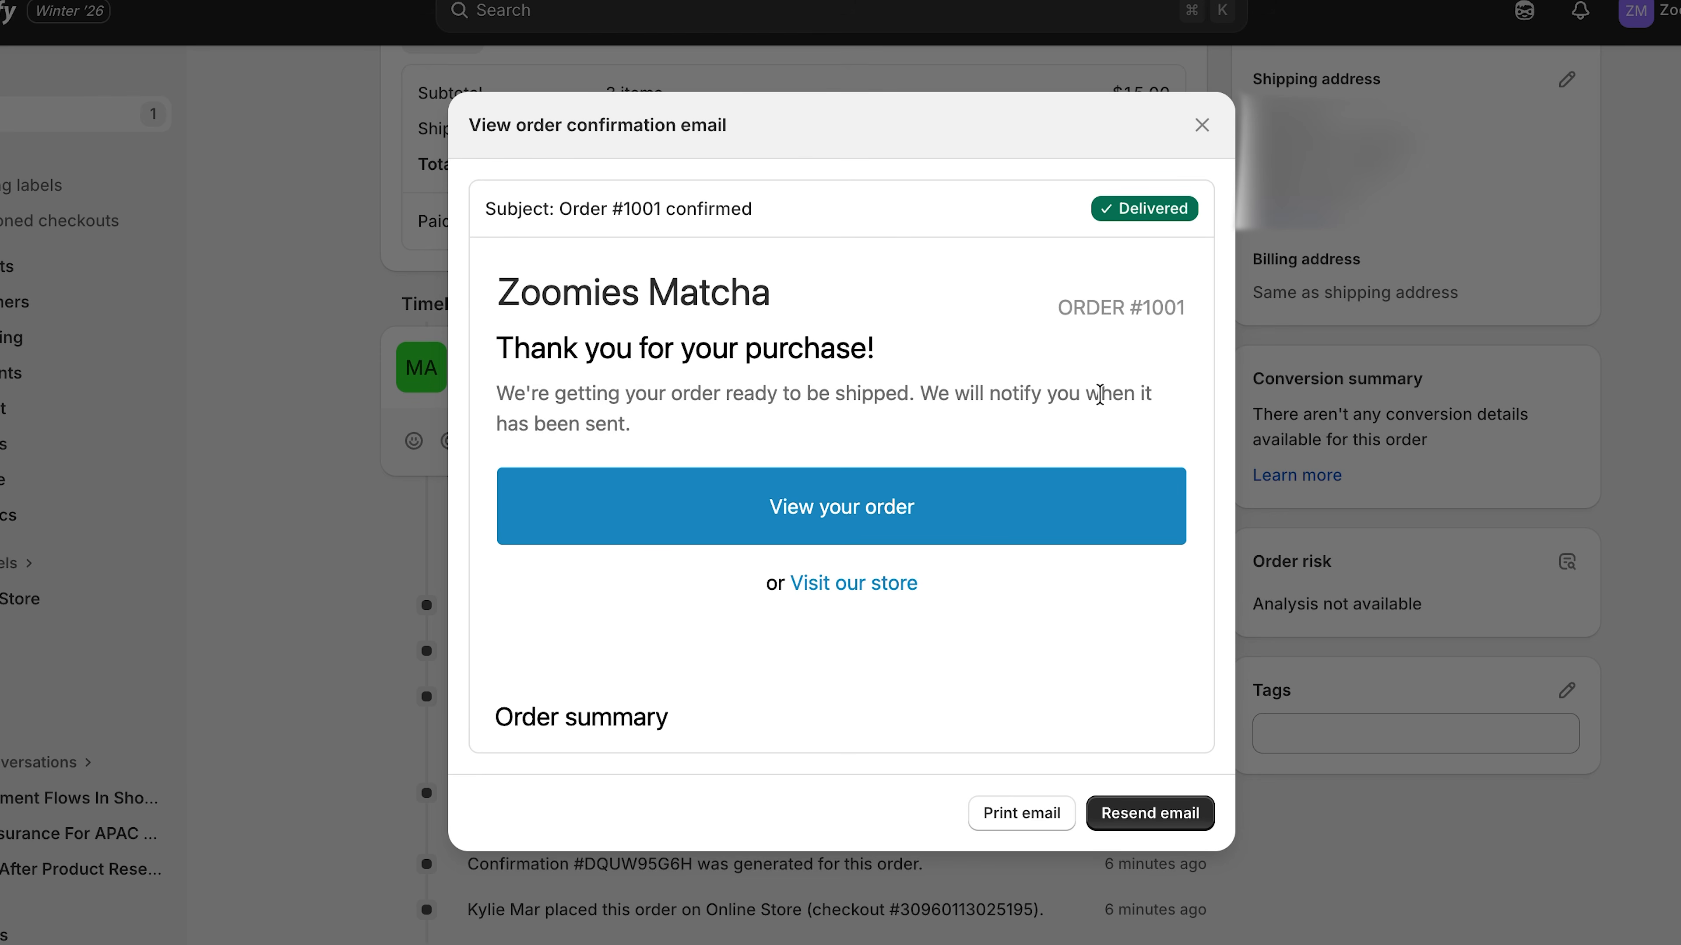
{"action": "scroll", "coordinate": [1099, 394], "scroll_direction": "down", "scroll_amount": 5}
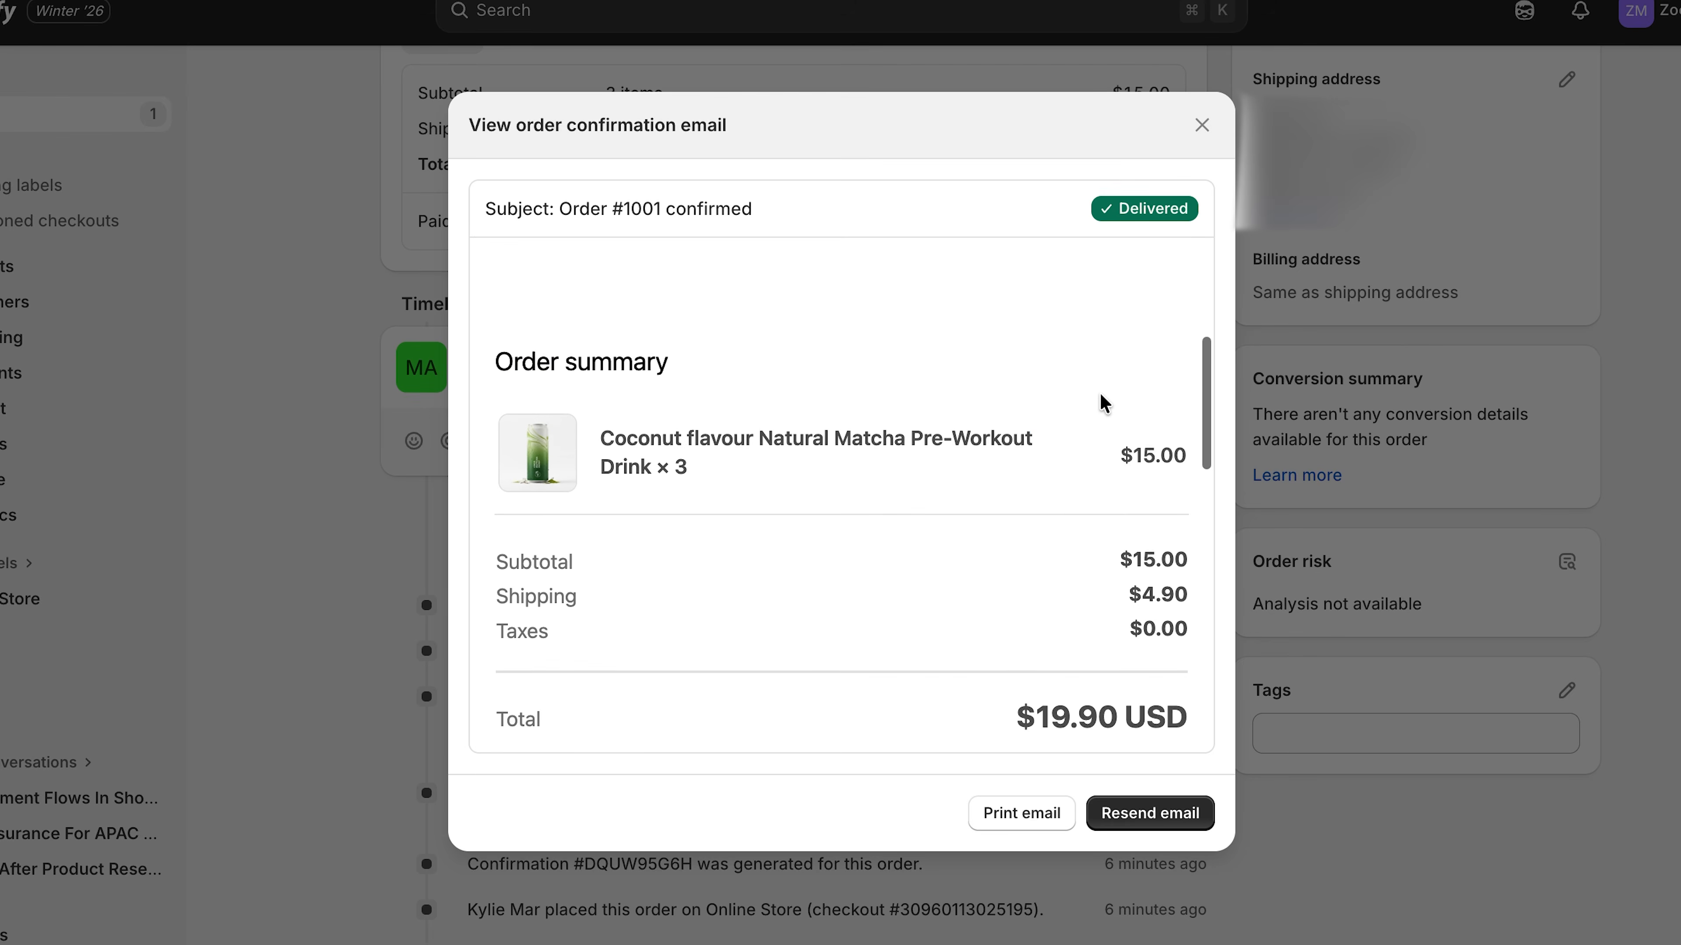
{"action": "scroll", "coordinate": [1104, 402], "scroll_direction": "down", "scroll_amount": 2}
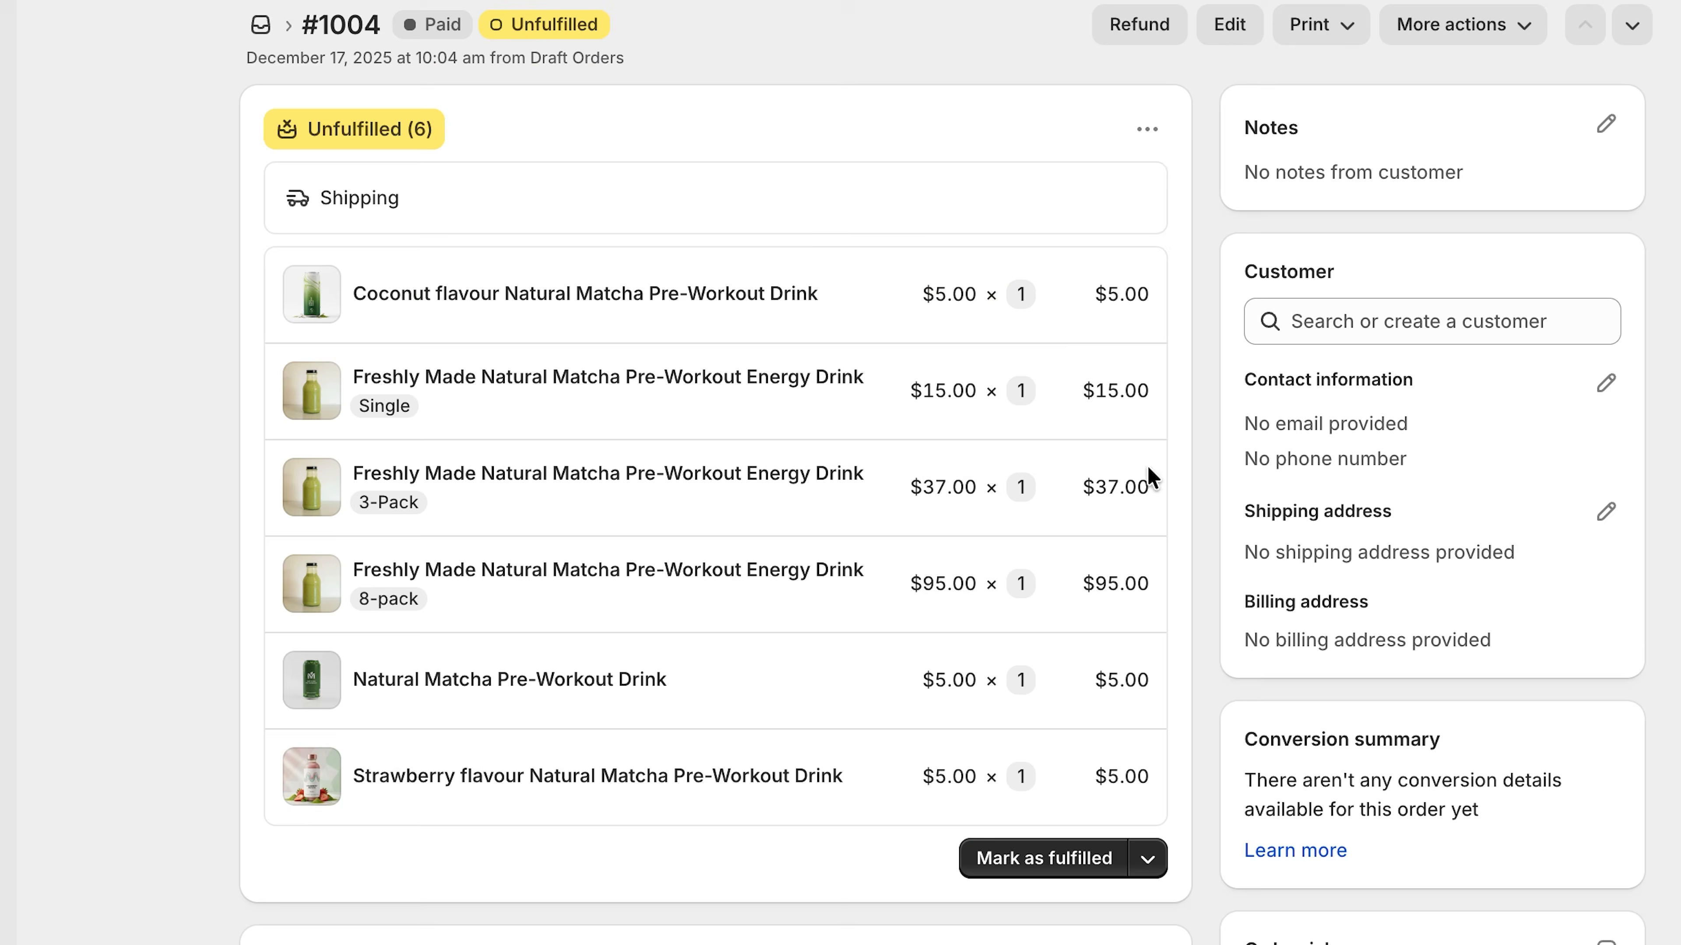
Mark all items of the unfulfilled order created from Draft Orders as fulfilled
{"action": "scroll", "coordinate": [1148, 484], "scroll_direction": "down", "scroll_amount": 2}
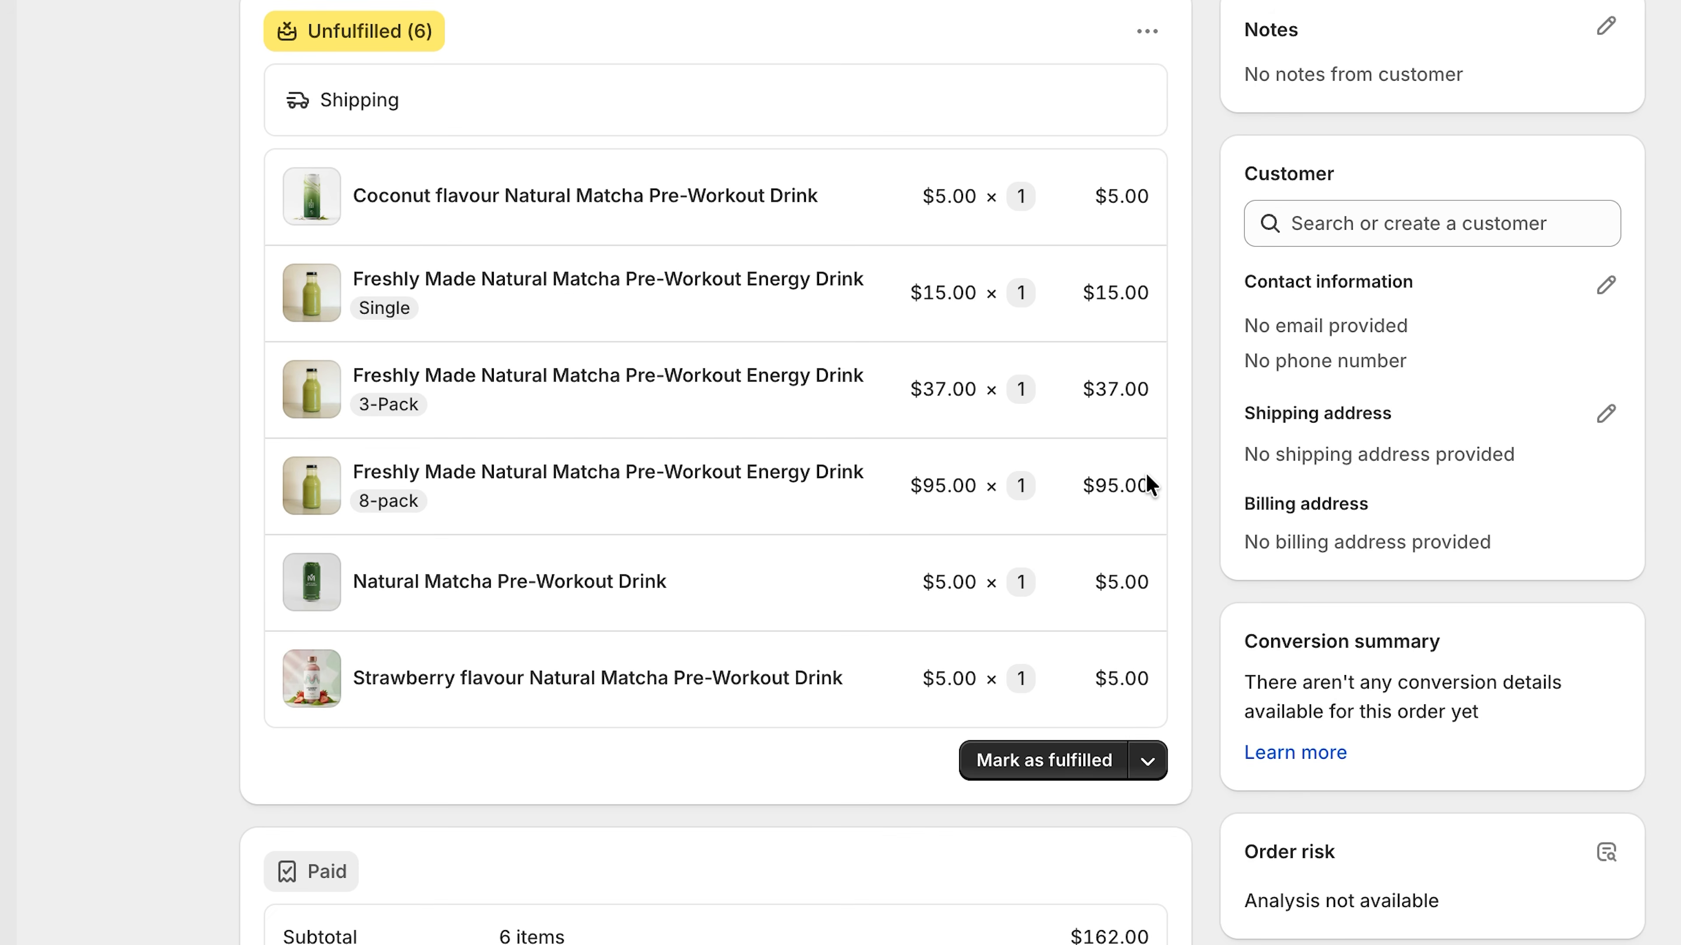
{"action": "left_click", "coordinate": [1149, 765]}
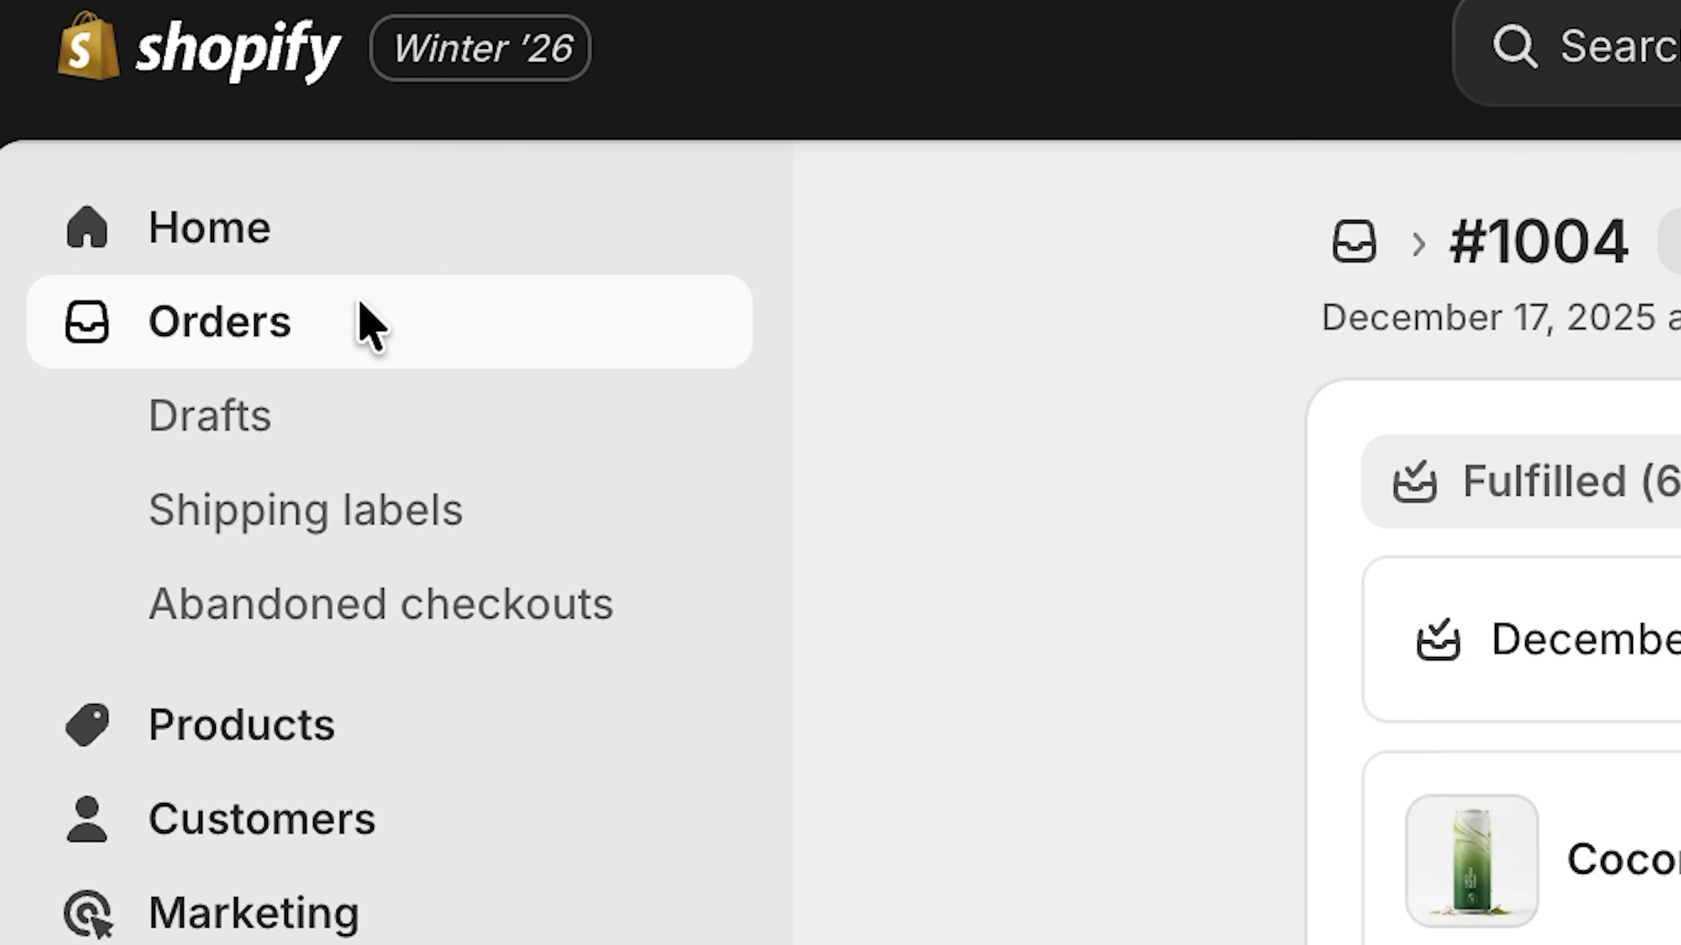
Select all orders in the orders list, print their packing slips and open the bulk Mark as options
{"action": "left_click", "coordinate": [39, 65]}
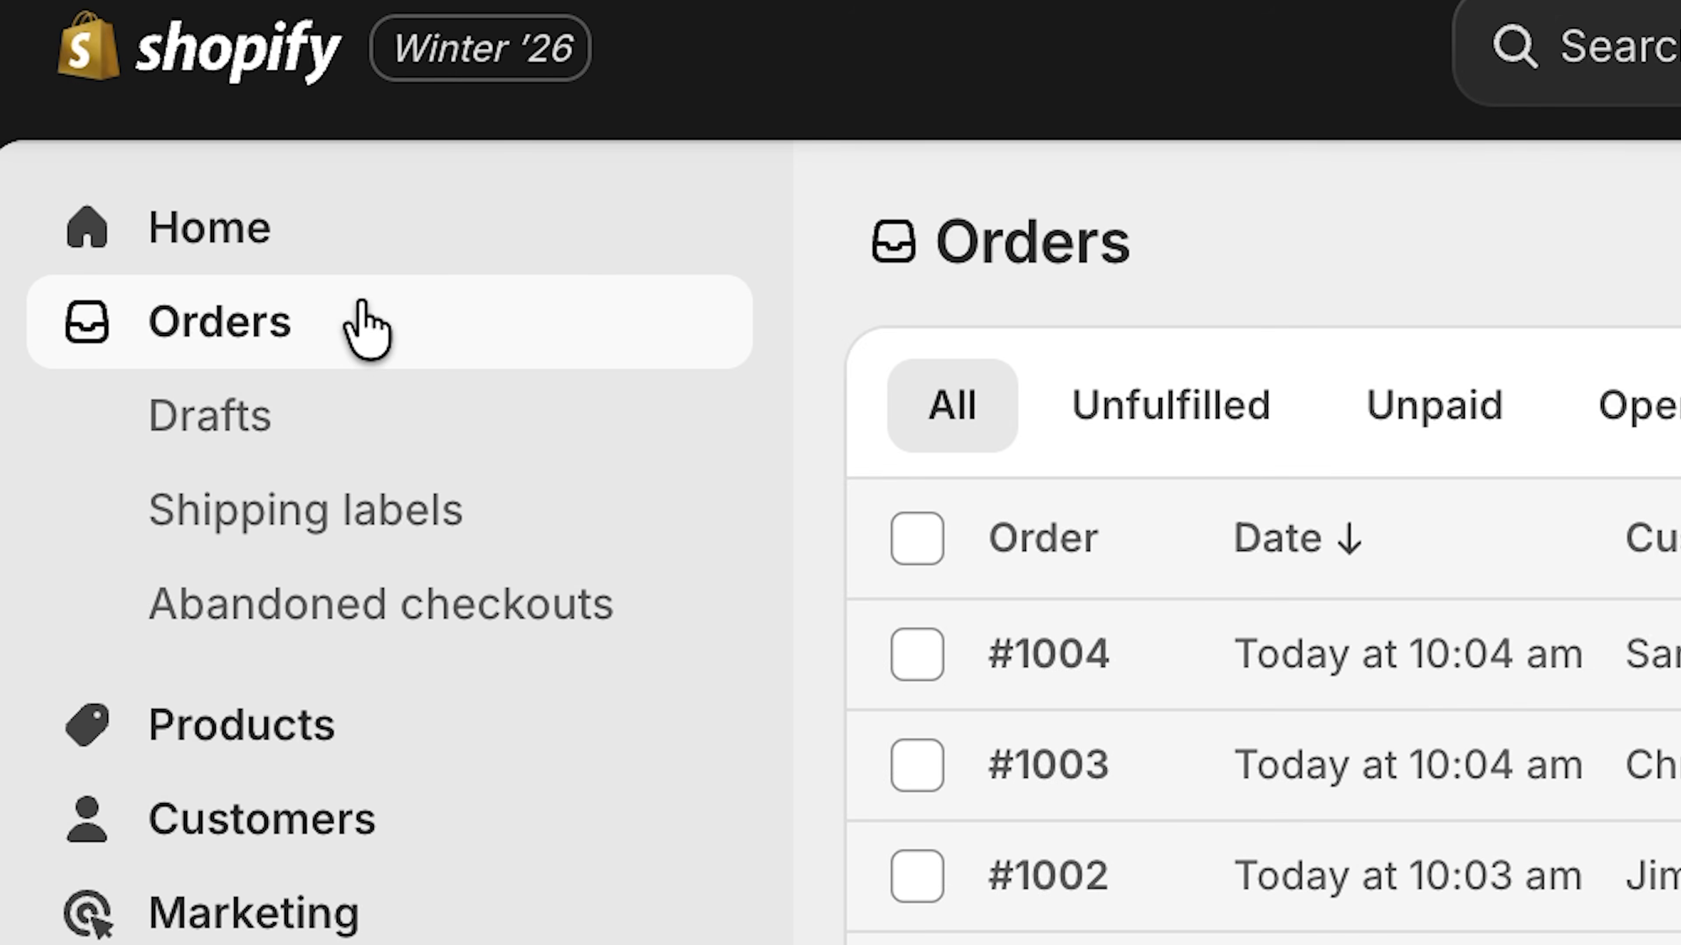
{"action": "left_click", "coordinate": [247, 273]}
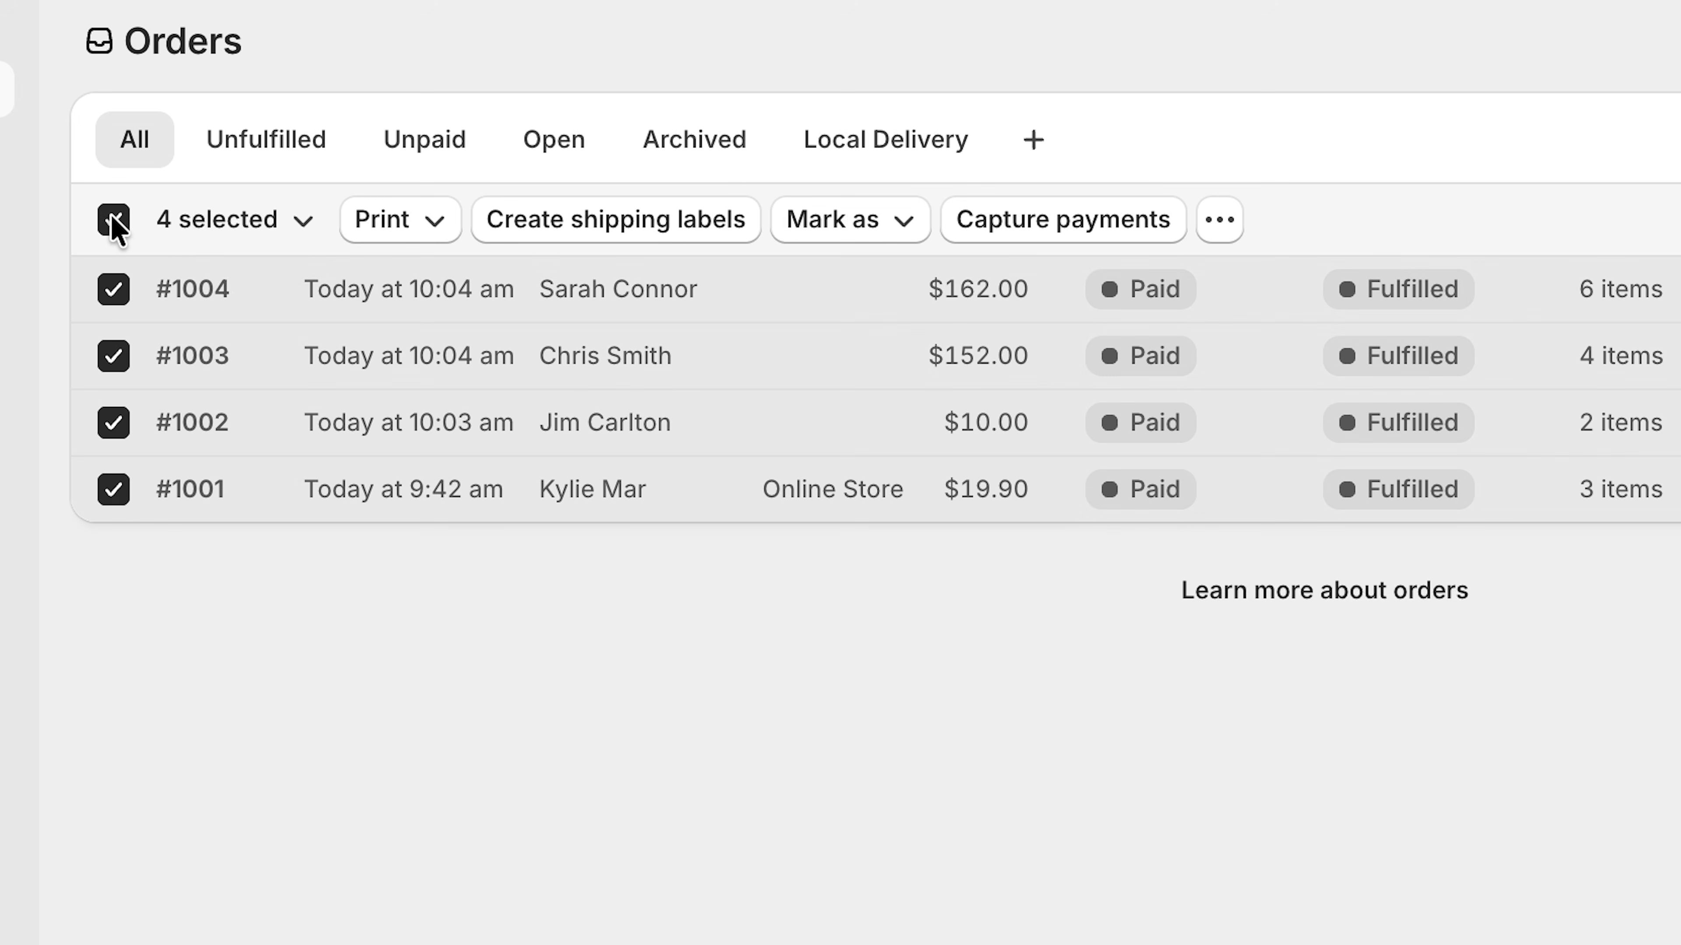
{"action": "left_click", "coordinate": [415, 224]}
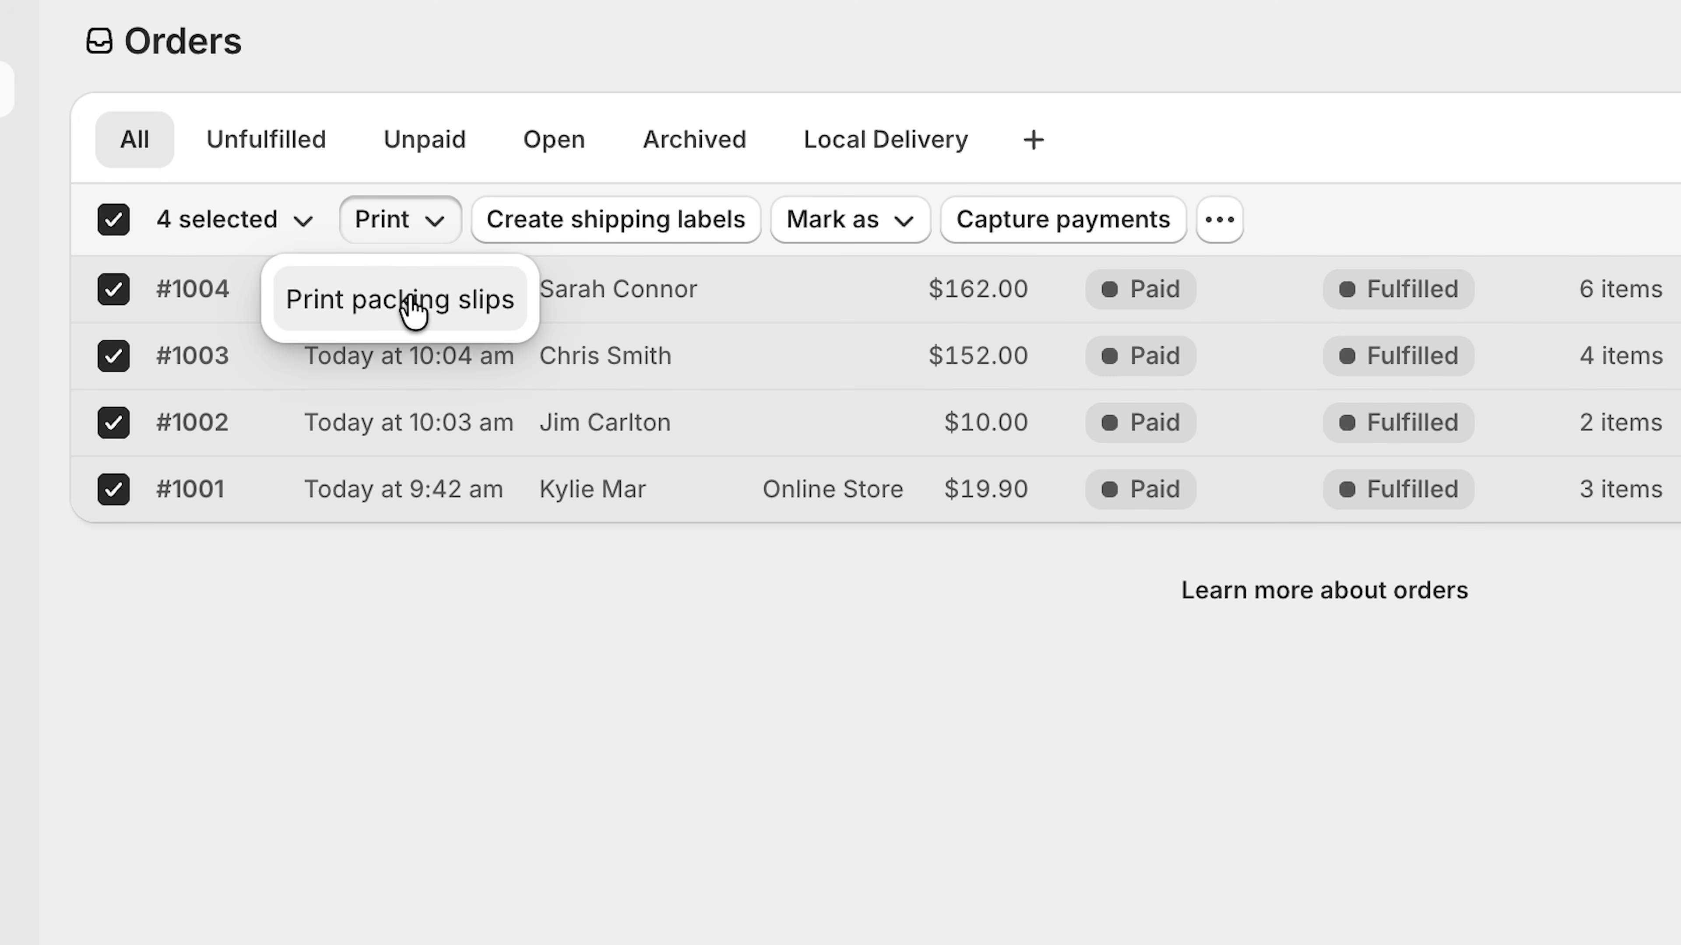
{"action": "left_click", "coordinate": [412, 310]}
{"action": "left_click", "coordinate": [101, 537]}
{"action": "left_click", "coordinate": [79, 811]}
{"action": "left_click", "coordinate": [311, 1]}
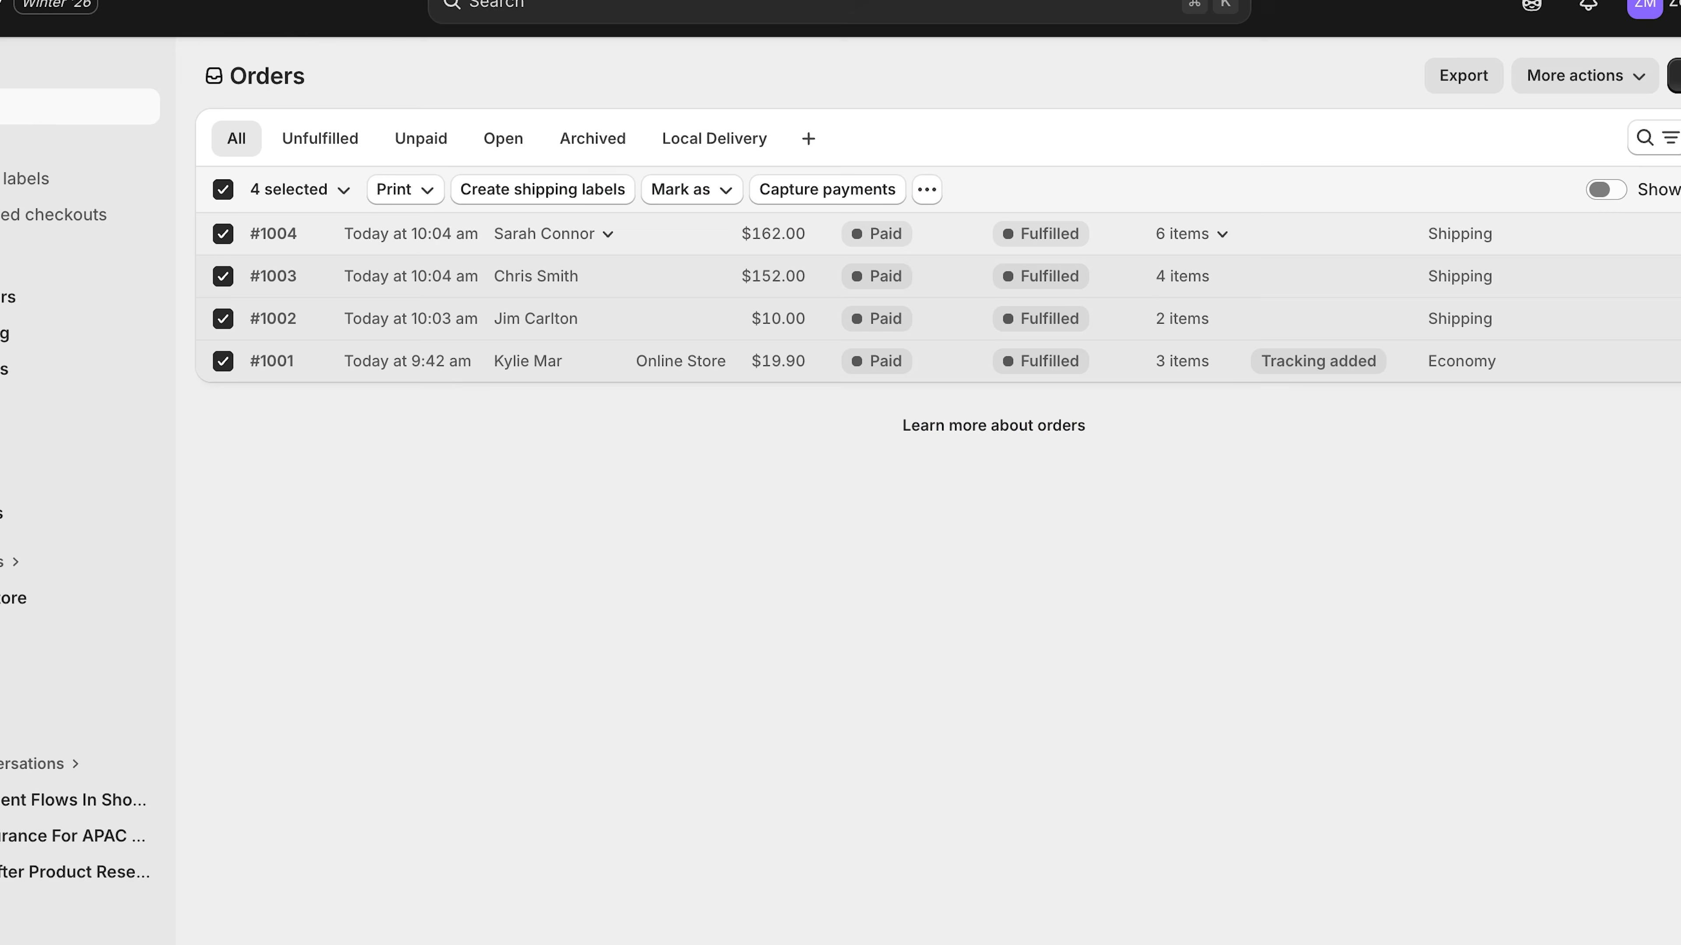
{"action": "left_click", "coordinate": [729, 190]}
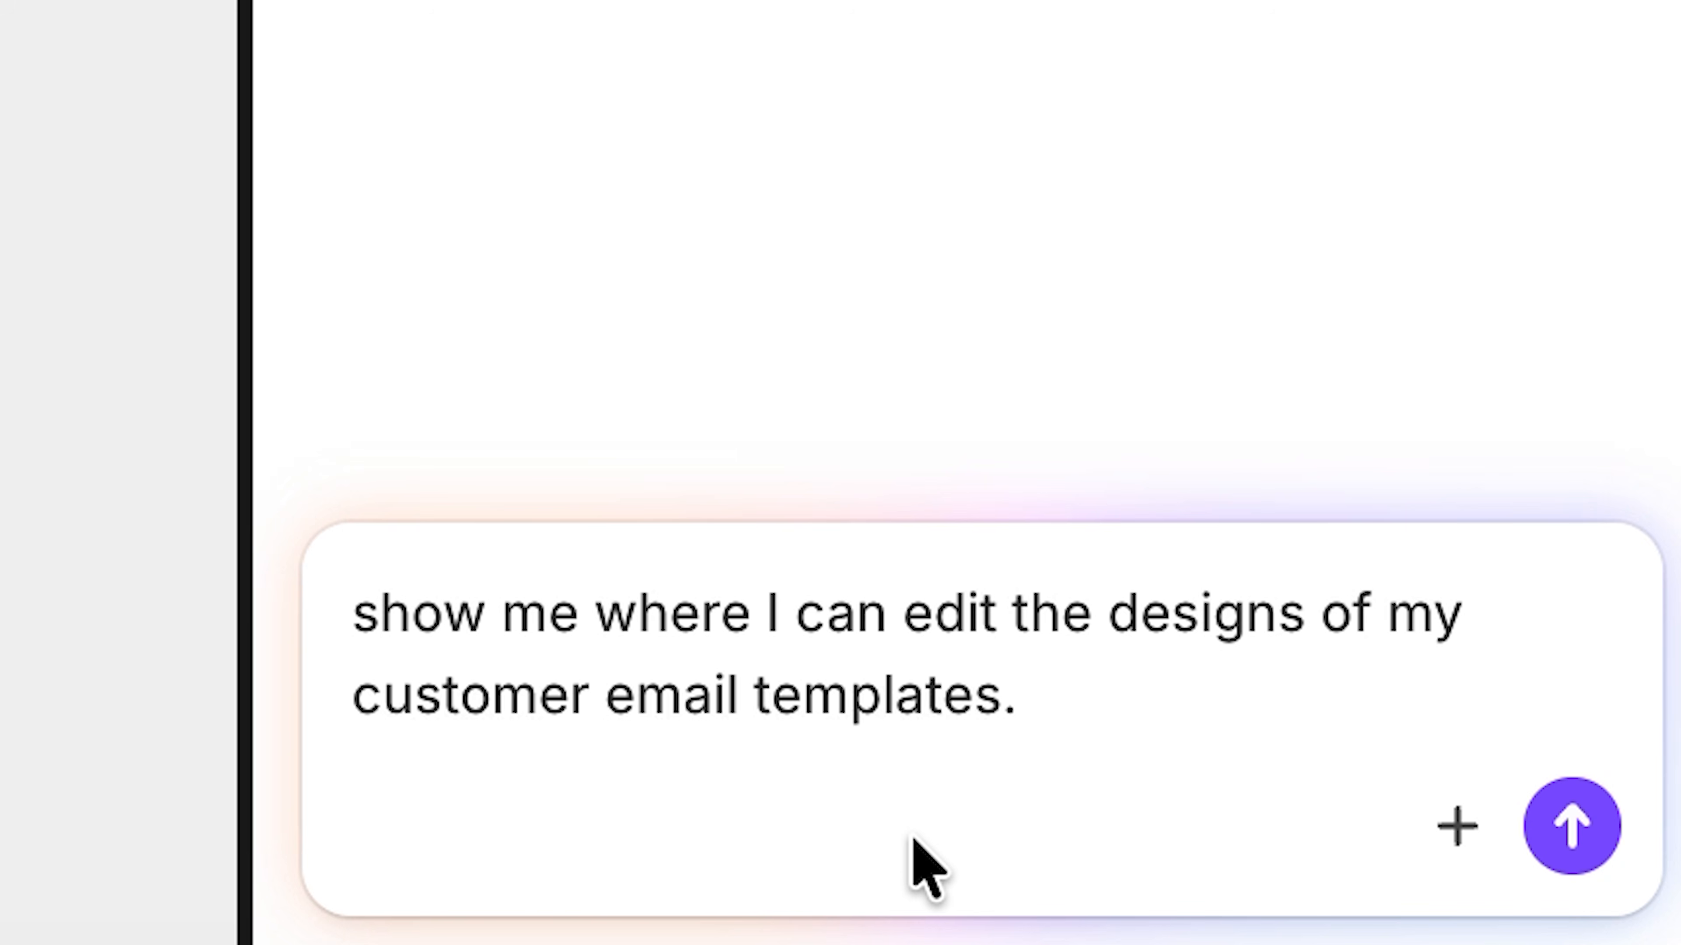
Ask Sidekick "show me where I can edit the designs of my customer email templates." and open the page it suggests
{"action": "key", "text": "Return"}
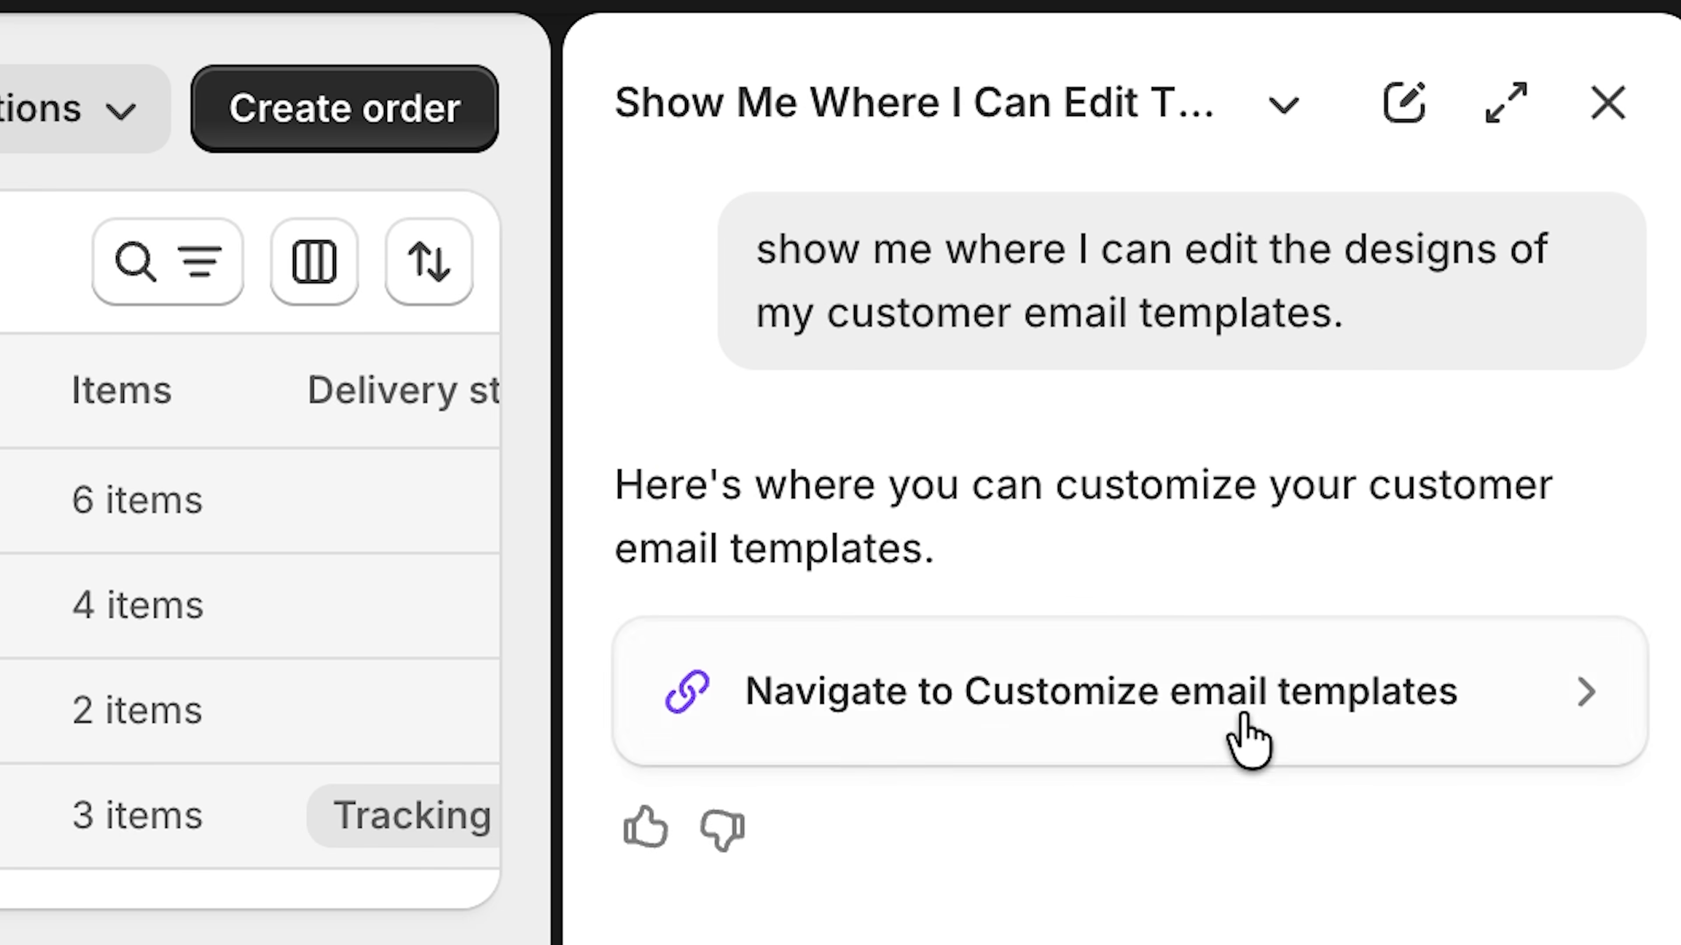
{"action": "left_click", "coordinate": [1247, 741]}
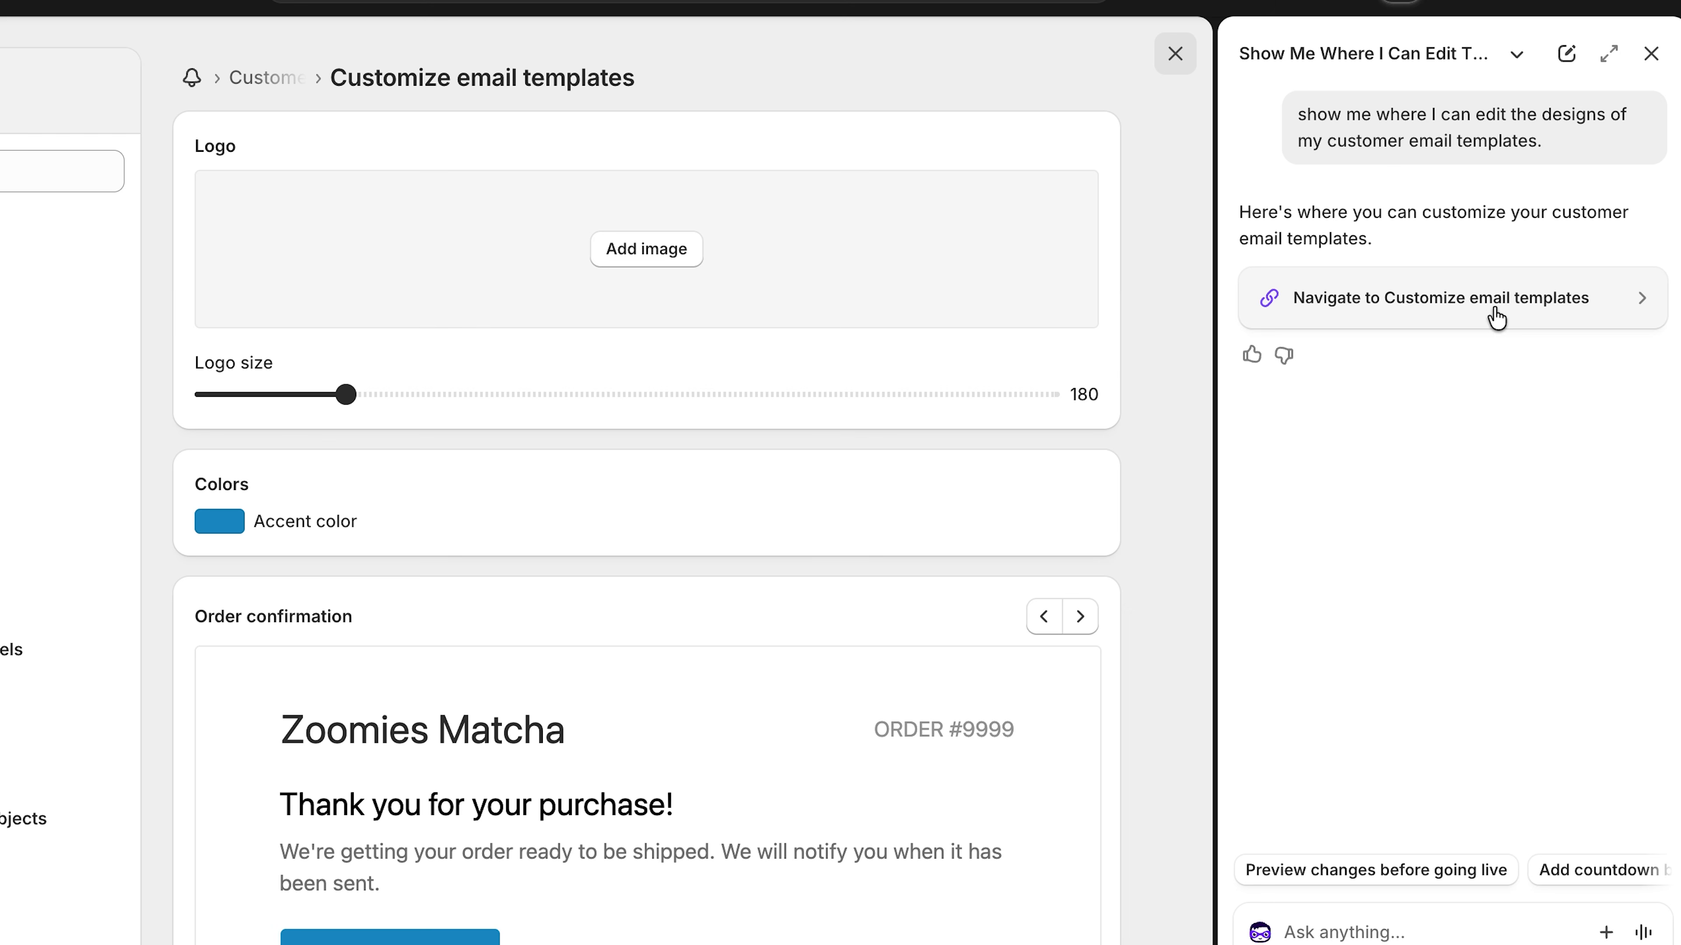
Add the green zoomies-matcha M image from the store files as the email template logo
{"action": "left_click", "coordinate": [664, 255]}
{"action": "scroll", "coordinate": [870, 436], "scroll_direction": "down", "scroll_amount": 4}
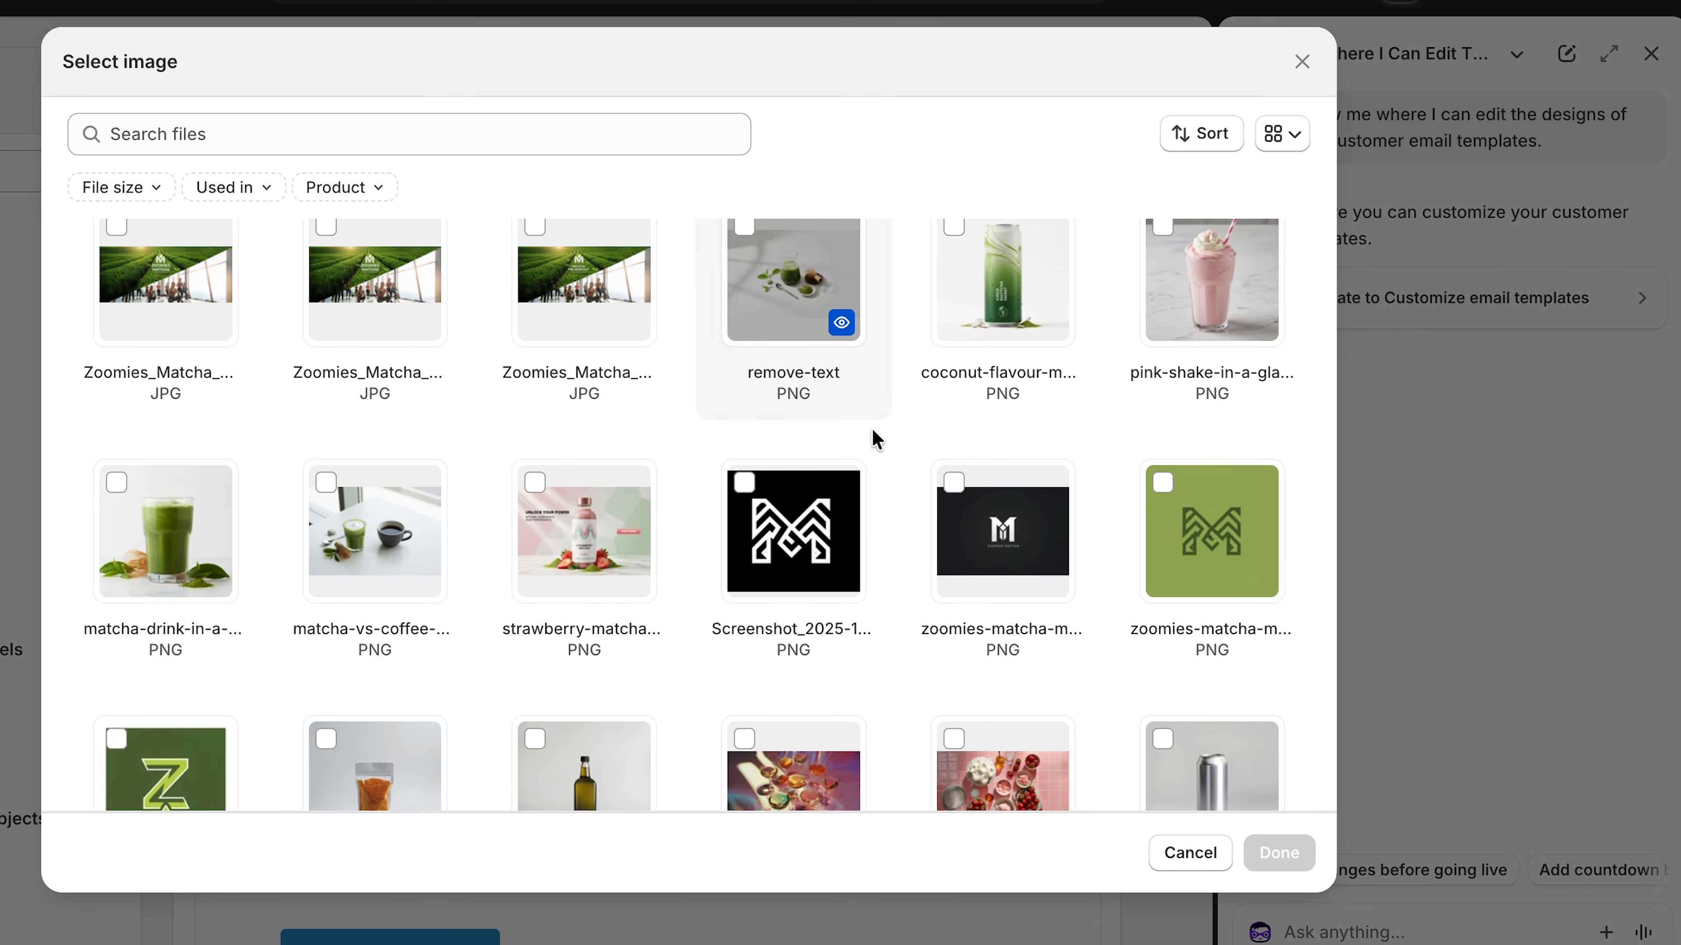
{"action": "left_click", "coordinate": [1216, 523]}
{"action": "left_click", "coordinate": [1278, 852]}
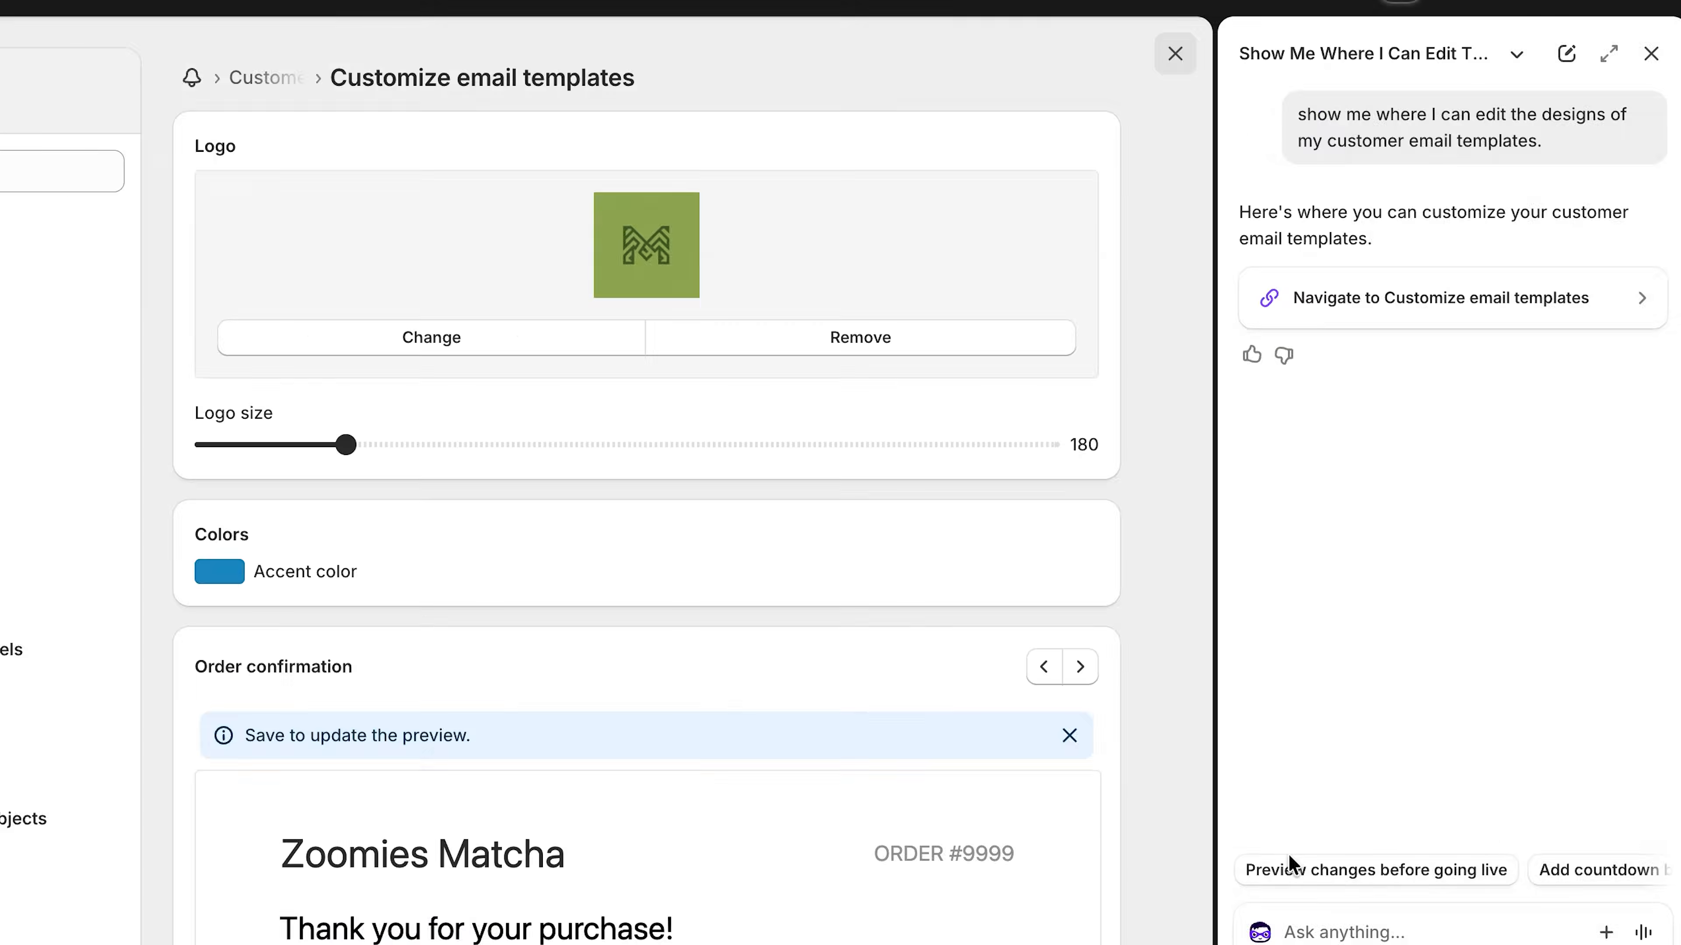
Set the email templates' logo size to 151 and accent color to green, and save the settings
{"action": "left_click", "coordinate": [222, 573]}
{"action": "left_click", "coordinate": [446, 685]}
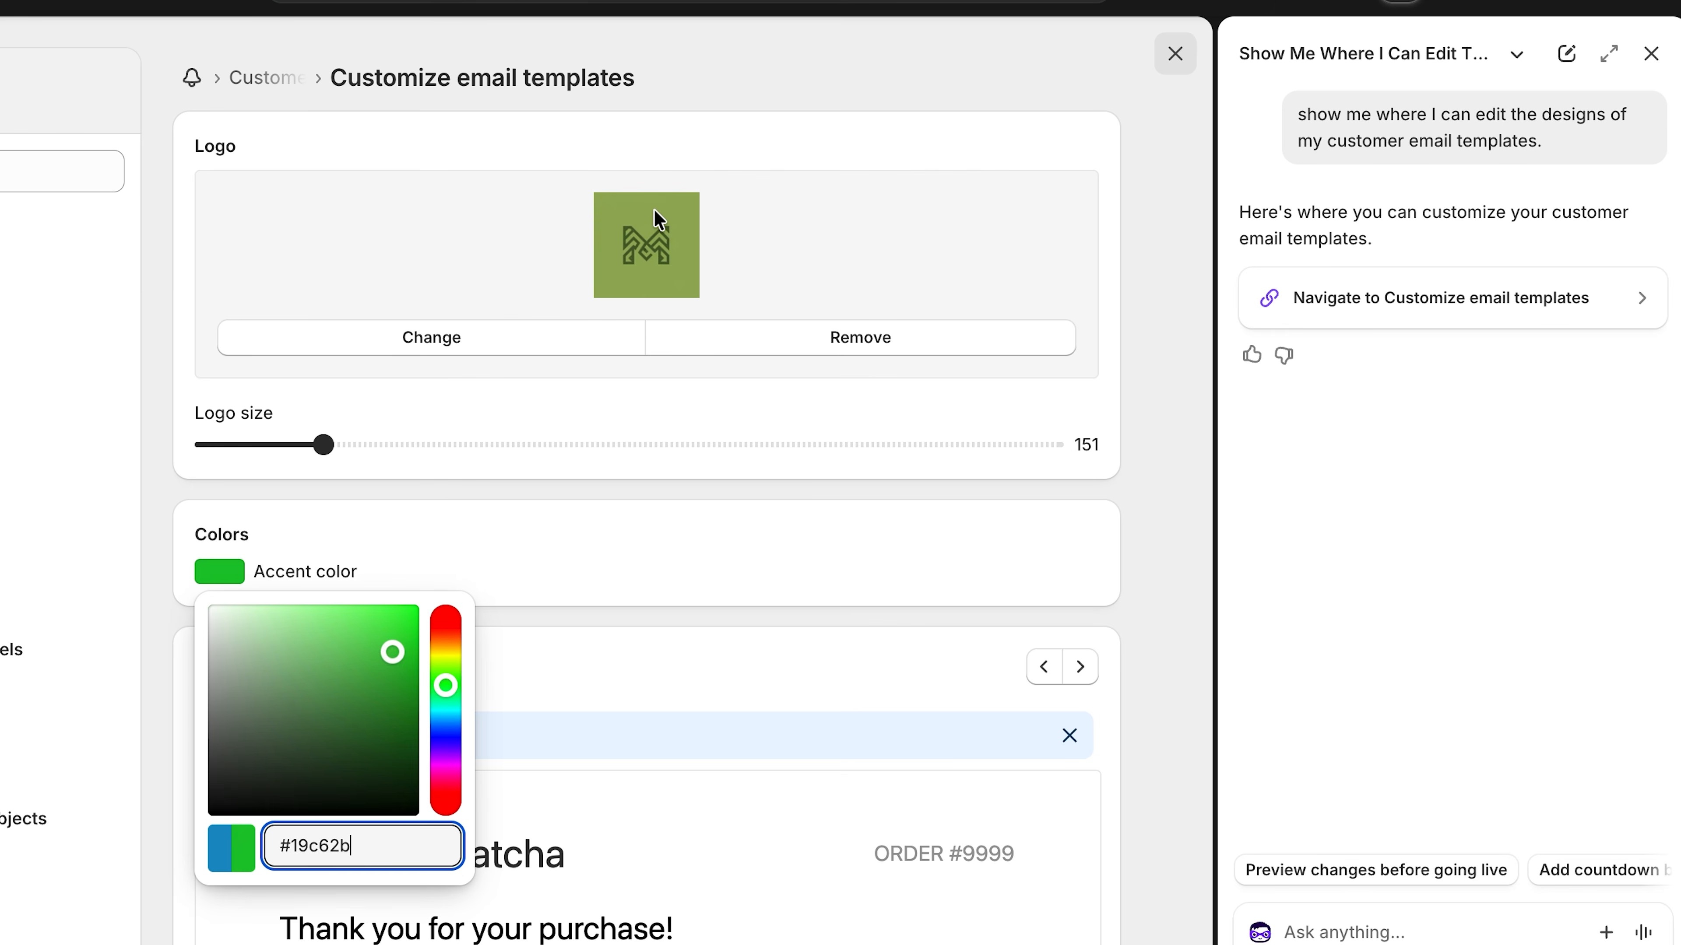
{"action": "left_click", "coordinate": [630, 549]}
{"action": "scroll", "coordinate": [765, 565], "scroll_direction": "down", "scroll_amount": 5}
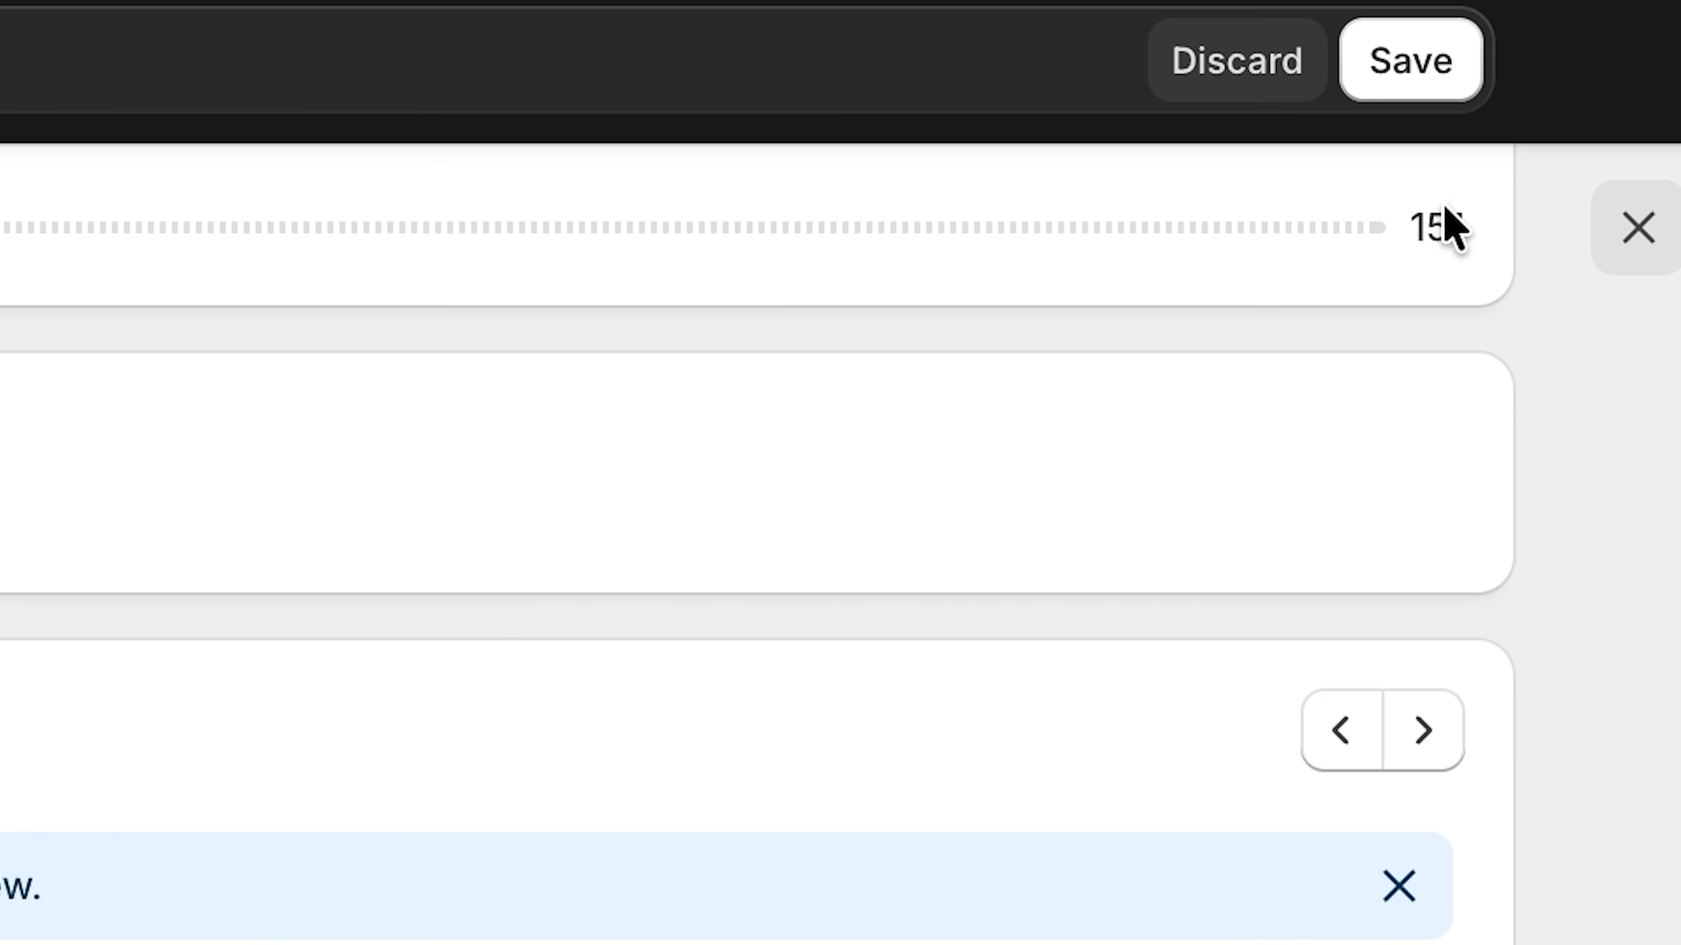
{"action": "left_click", "coordinate": [1423, 76]}
Review the order confirmation preview, including its logo, accent color and order summary
{"action": "scroll", "coordinate": [839, 462], "scroll_direction": "down", "scroll_amount": 3}
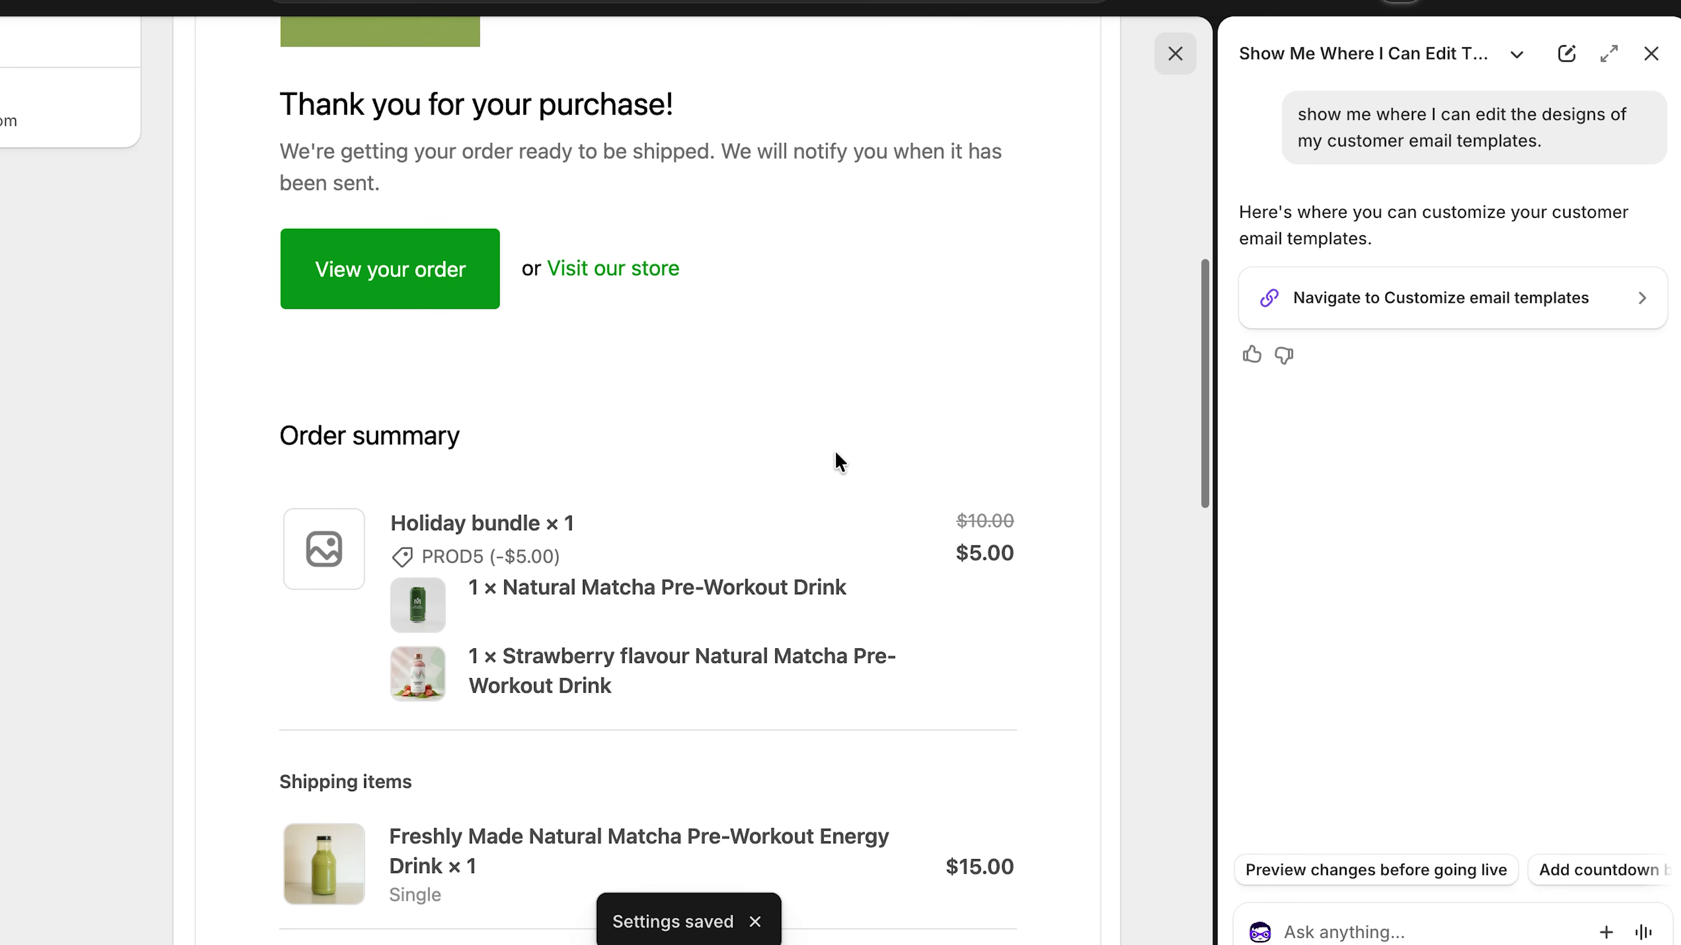
{"action": "scroll", "coordinate": [839, 461], "scroll_direction": "down", "scroll_amount": 15}
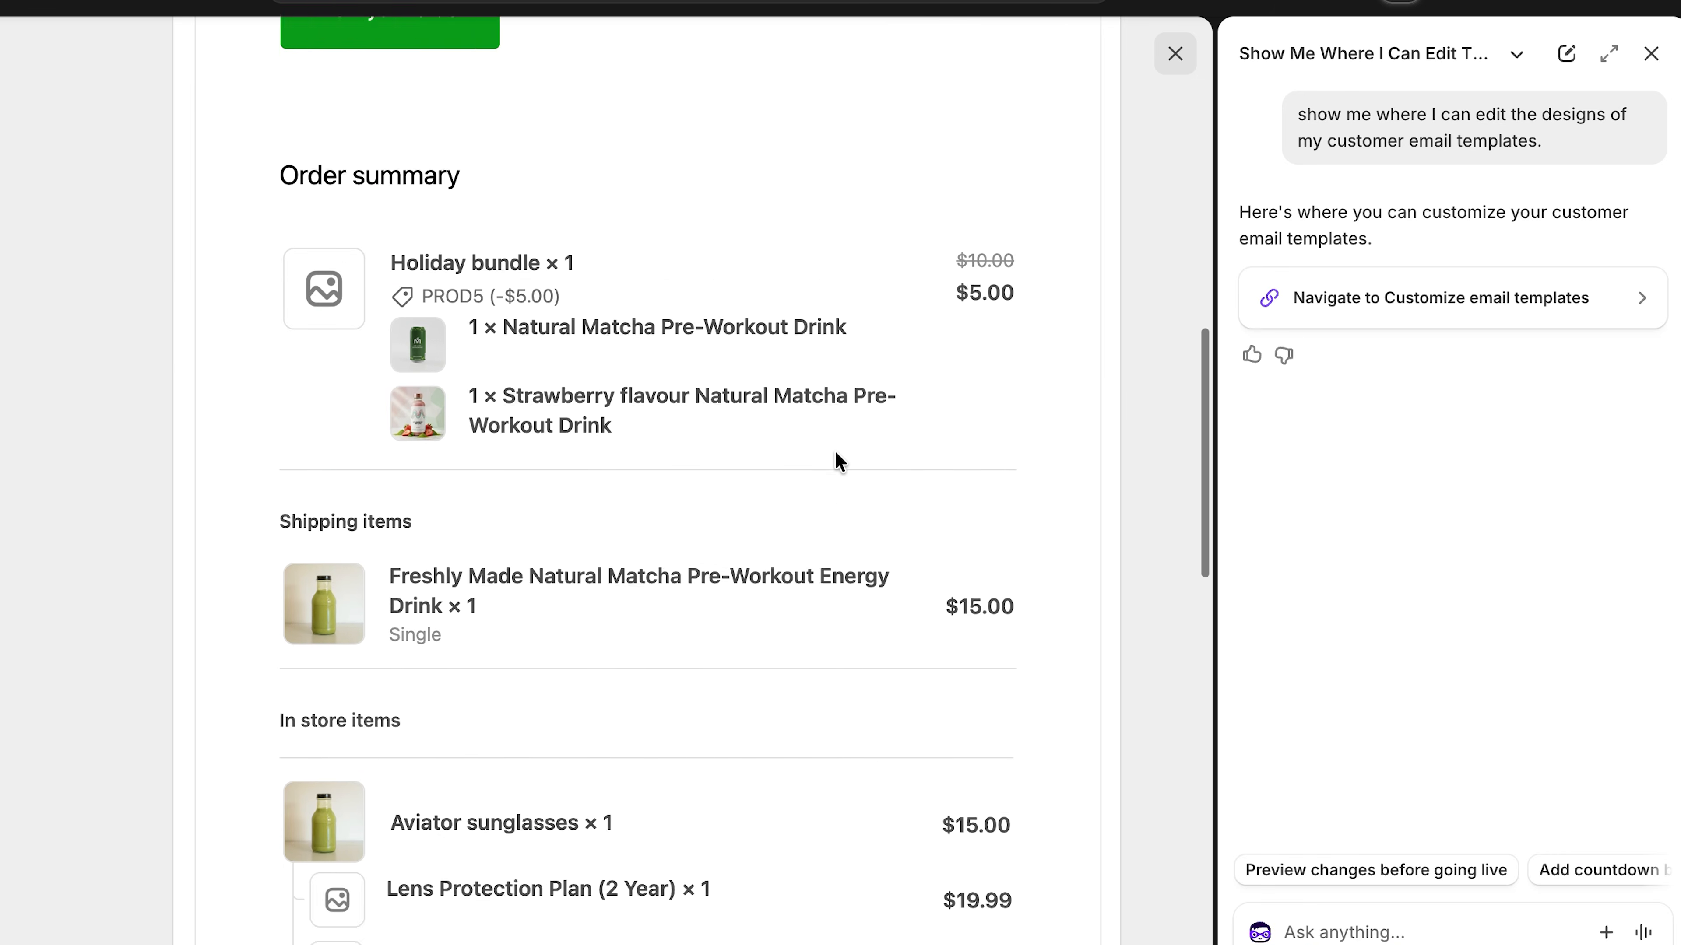
{"action": "scroll", "coordinate": [839, 462], "scroll_direction": "down", "scroll_amount": 5}
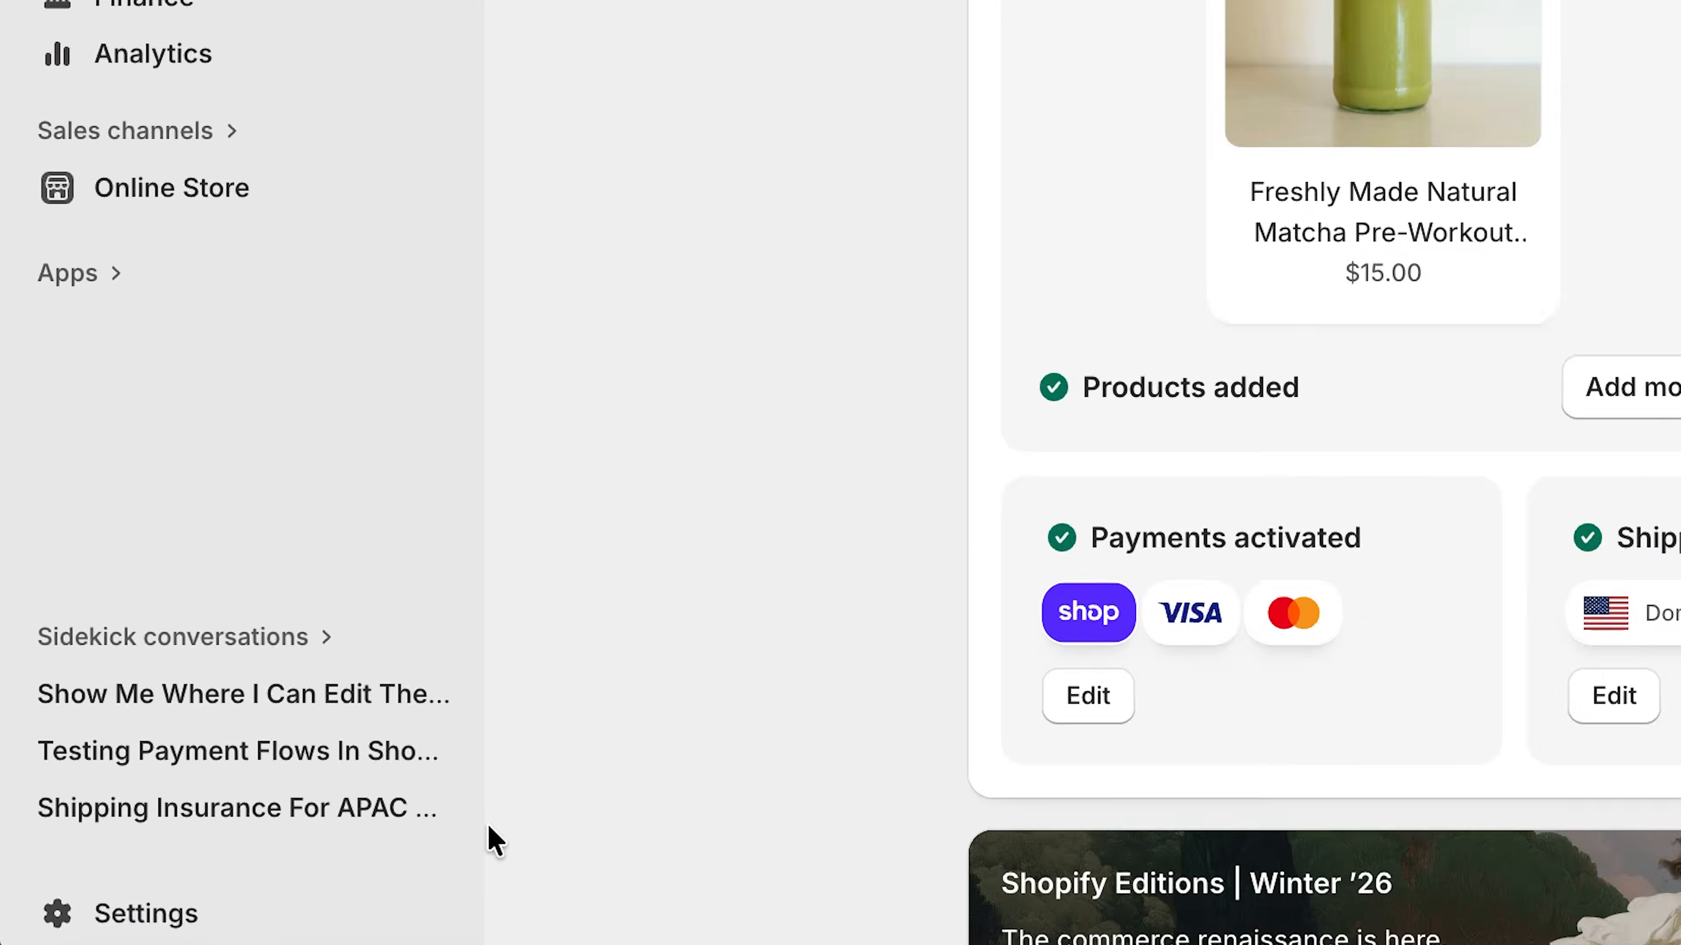
Open the return and refund policy from the store's Policies settings
{"action": "left_click", "coordinate": [191, 908]}
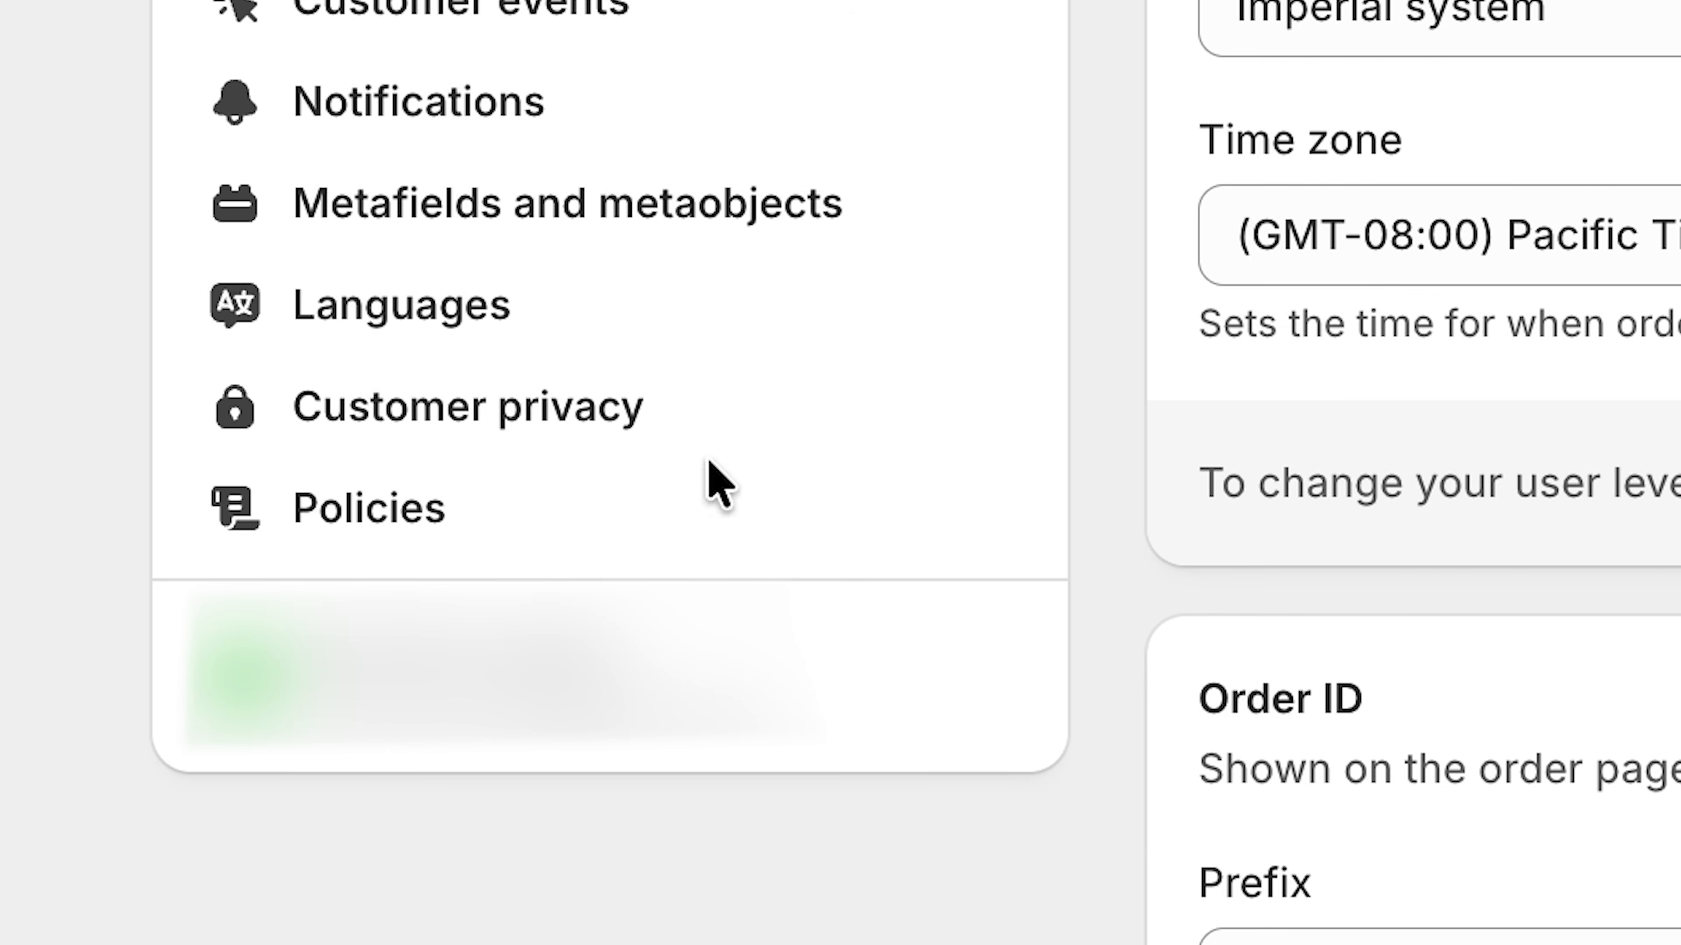
{"action": "left_click", "coordinate": [675, 507]}
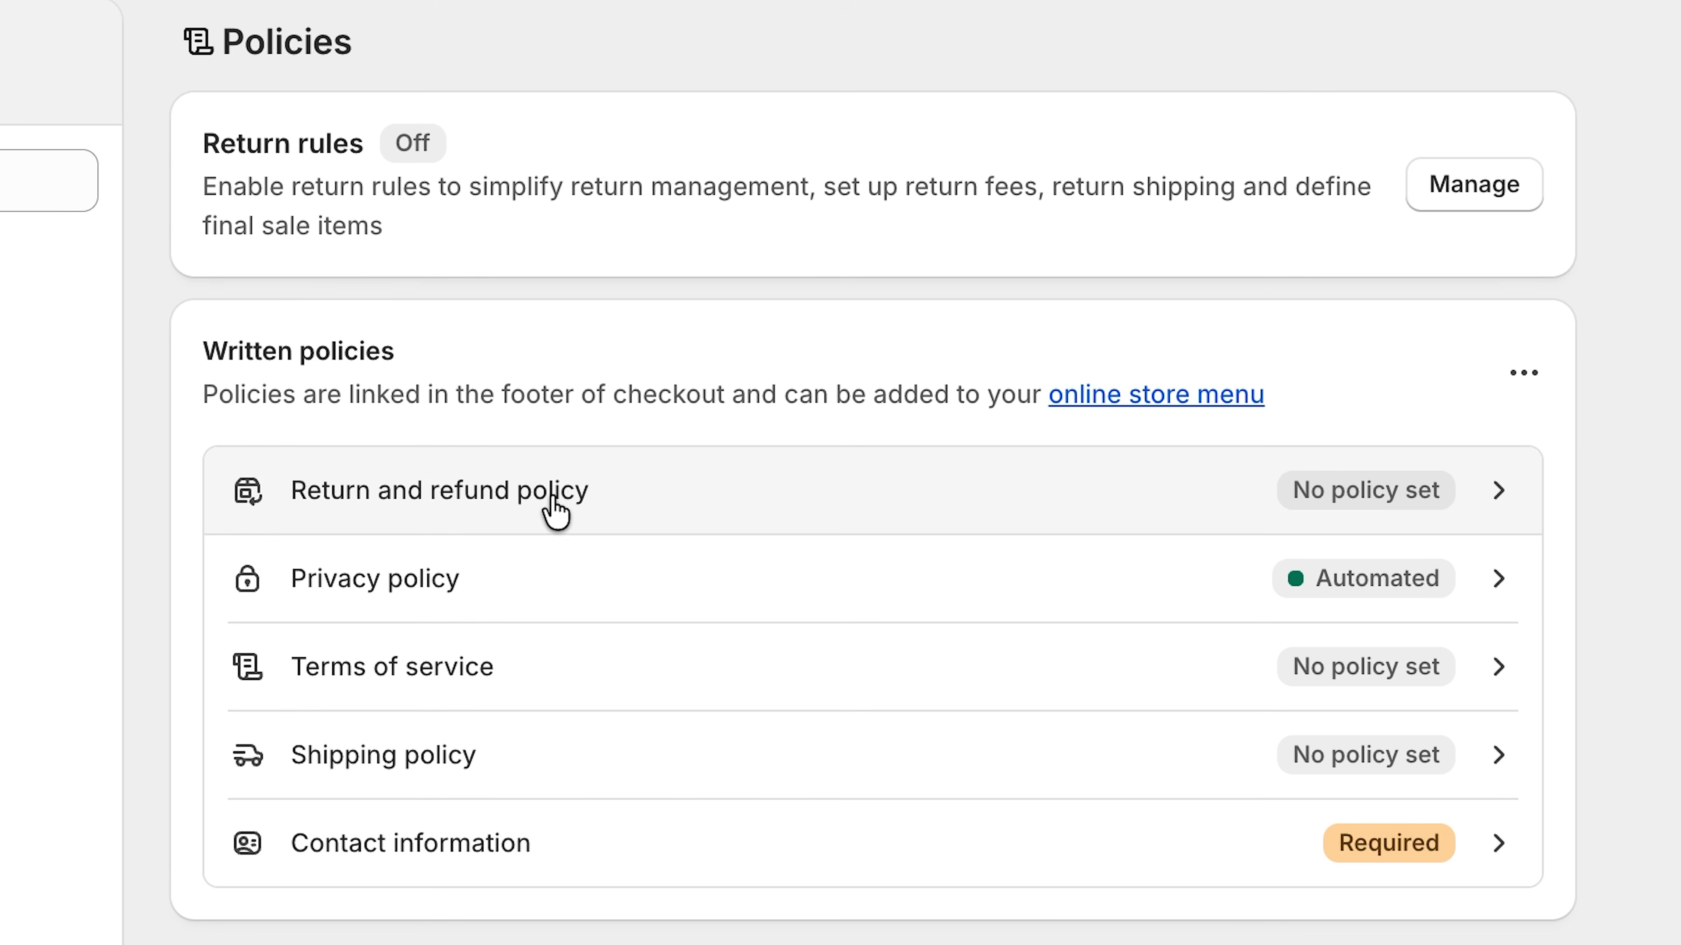
{"action": "left_click", "coordinate": [586, 506]}
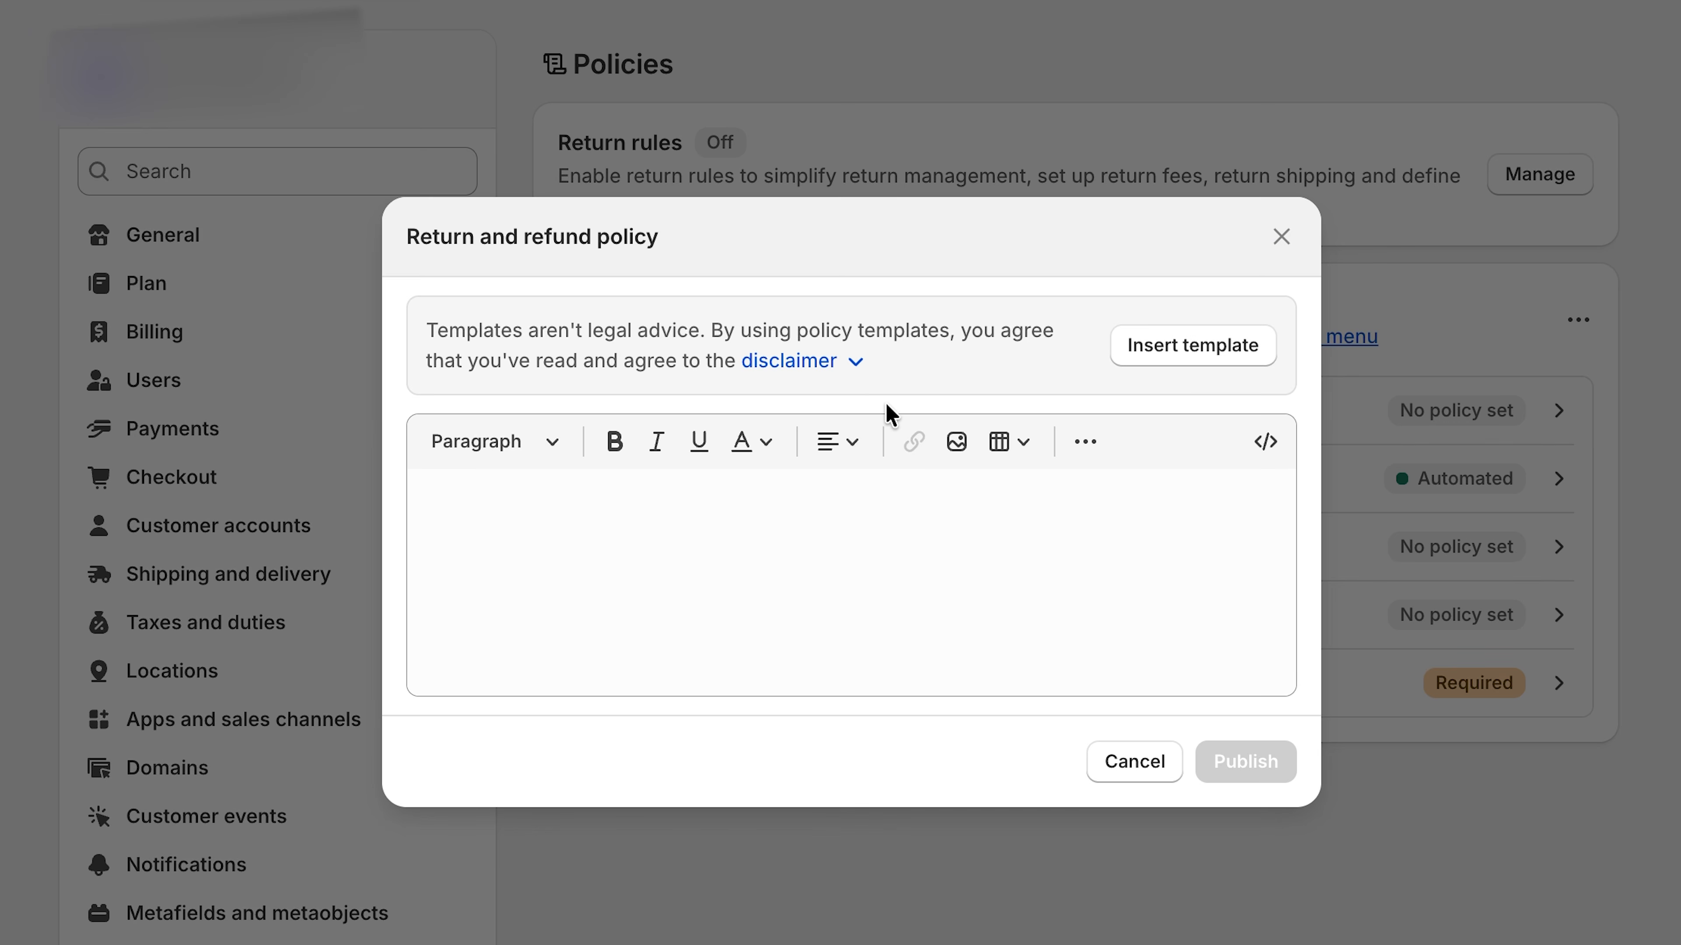
Fill the return and refund policy from the template, look through its text and publish it
{"action": "left_click", "coordinate": [1193, 345]}
{"action": "scroll", "coordinate": [868, 645], "scroll_direction": "up", "scroll_amount": 3}
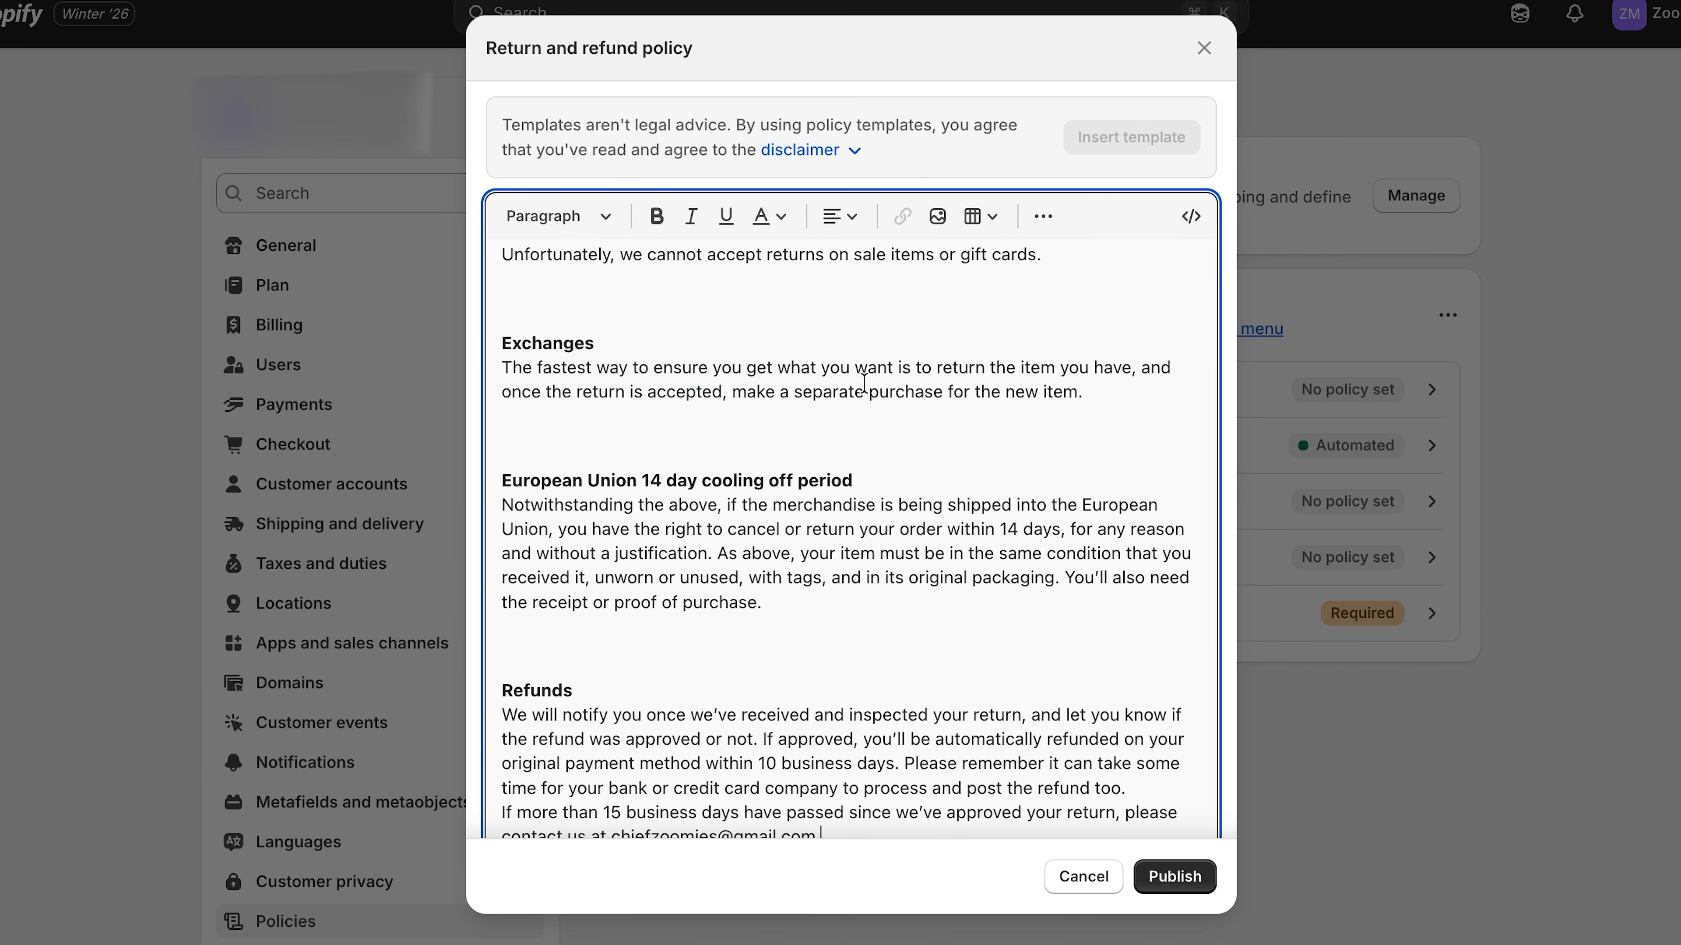
{"action": "scroll", "coordinate": [864, 382], "scroll_direction": "up", "scroll_amount": 5}
{"action": "scroll", "coordinate": [814, 380], "scroll_direction": "down", "scroll_amount": 8}
{"action": "left_click", "coordinate": [1186, 883]}
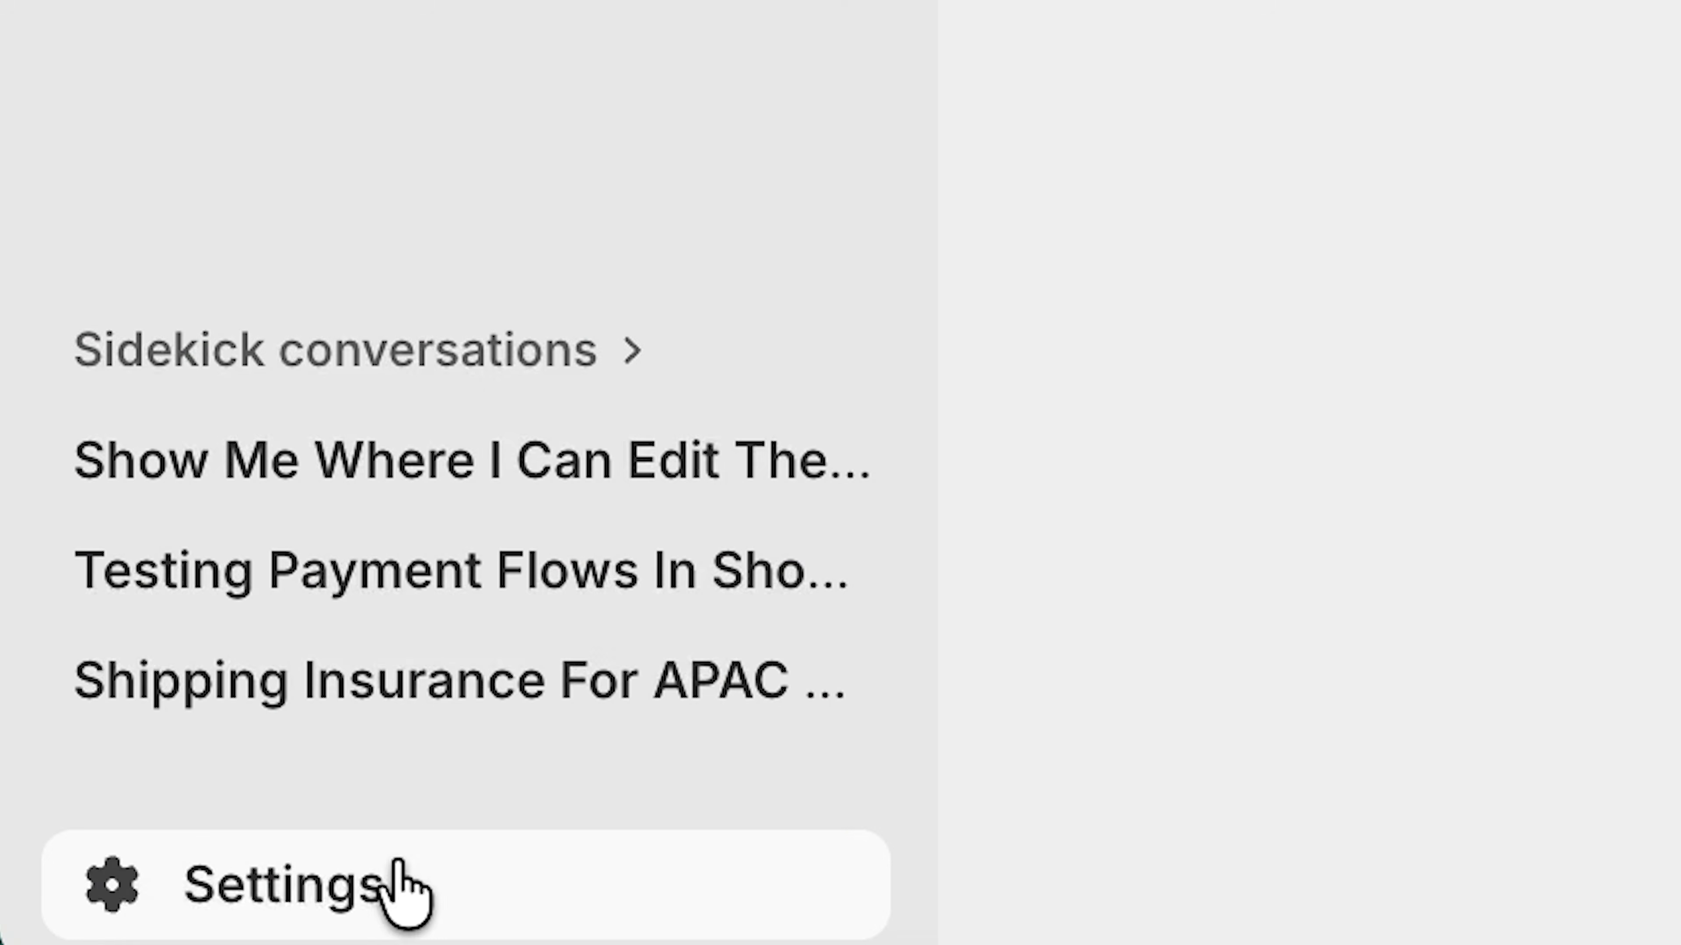
Open the customer accounts settings and turn on self-serve returns
{"action": "left_click", "coordinate": [394, 886]}
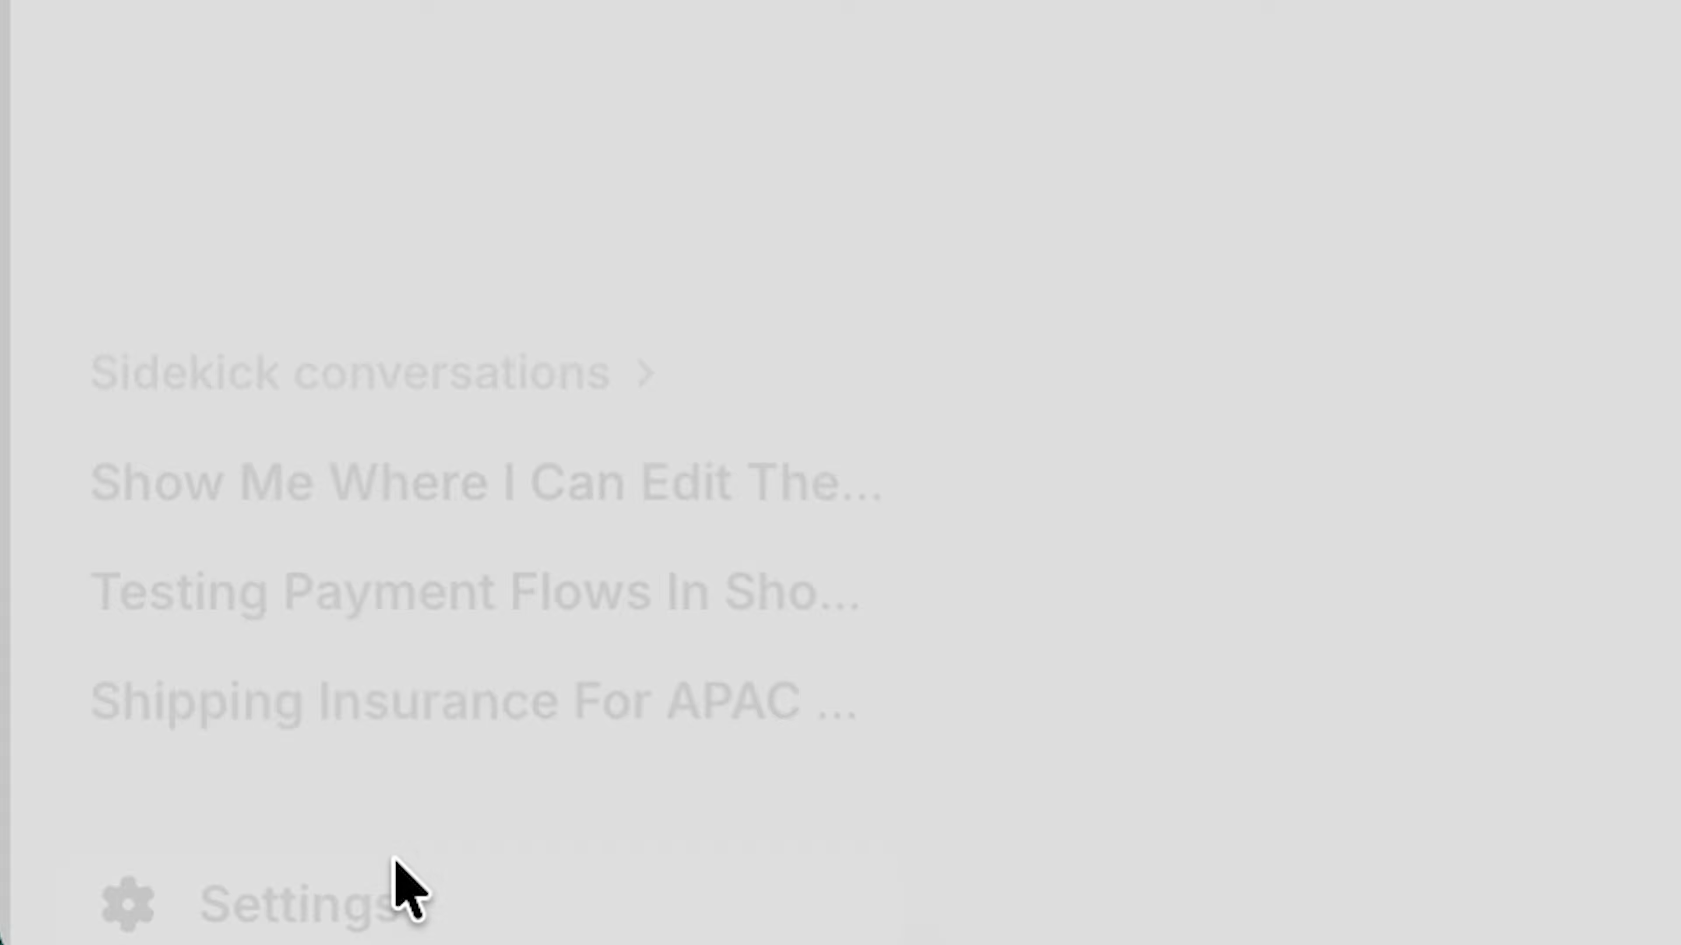
{"action": "left_click", "coordinate": [1026, 299]}
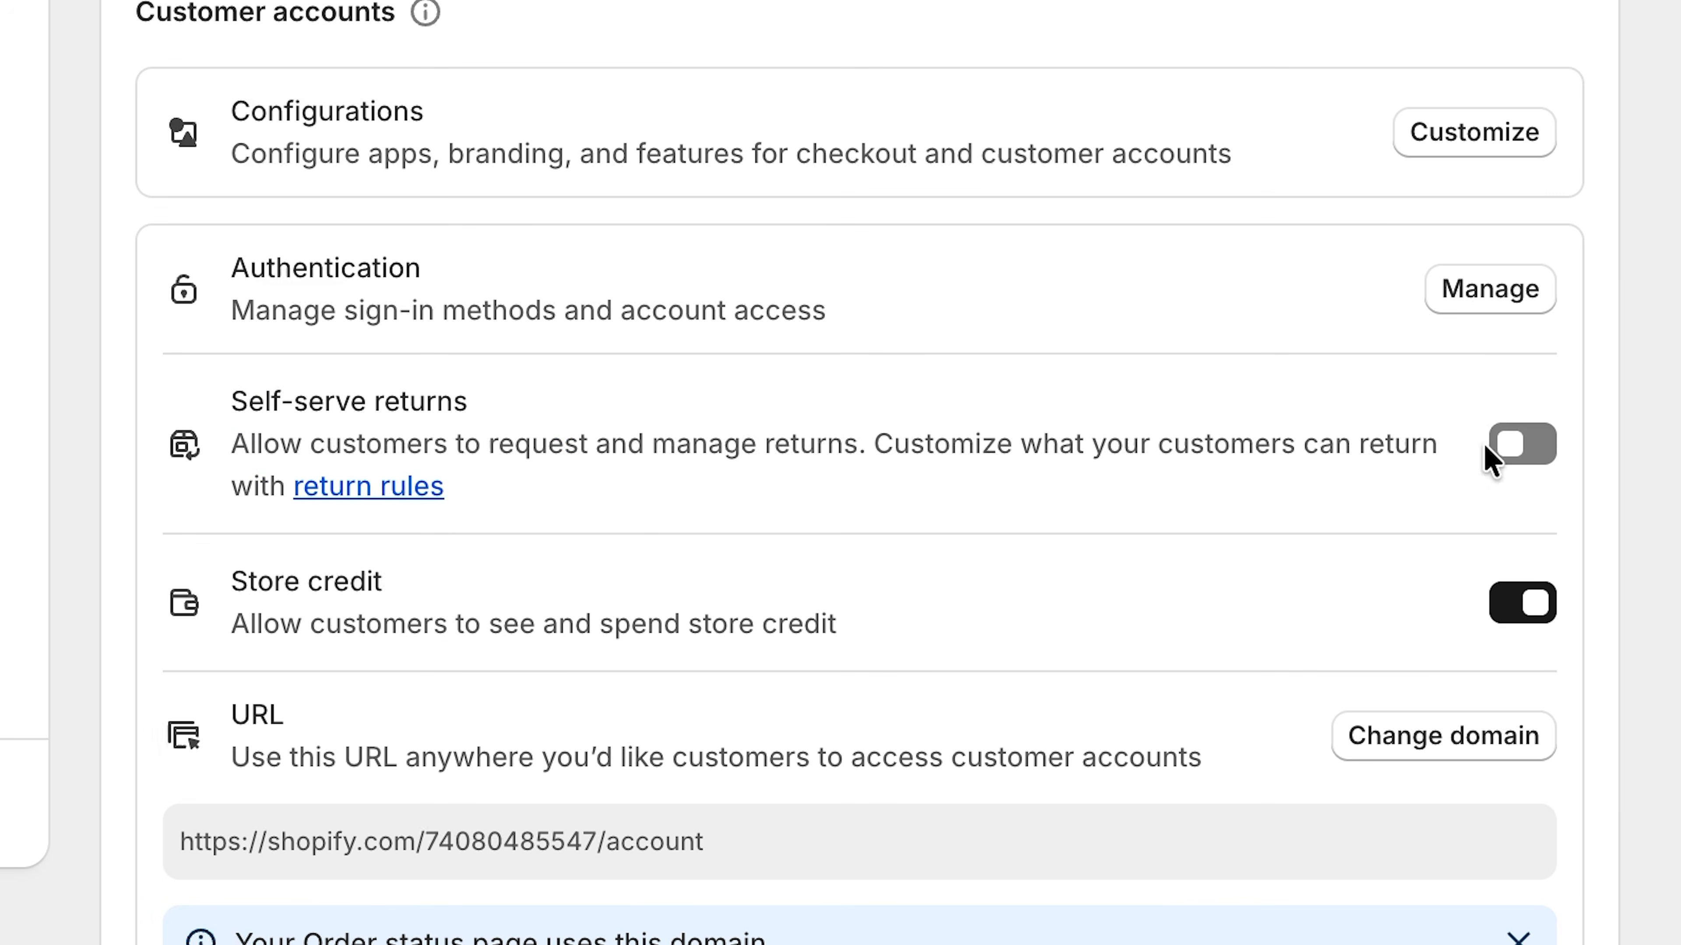
{"action": "left_click", "coordinate": [1536, 450]}
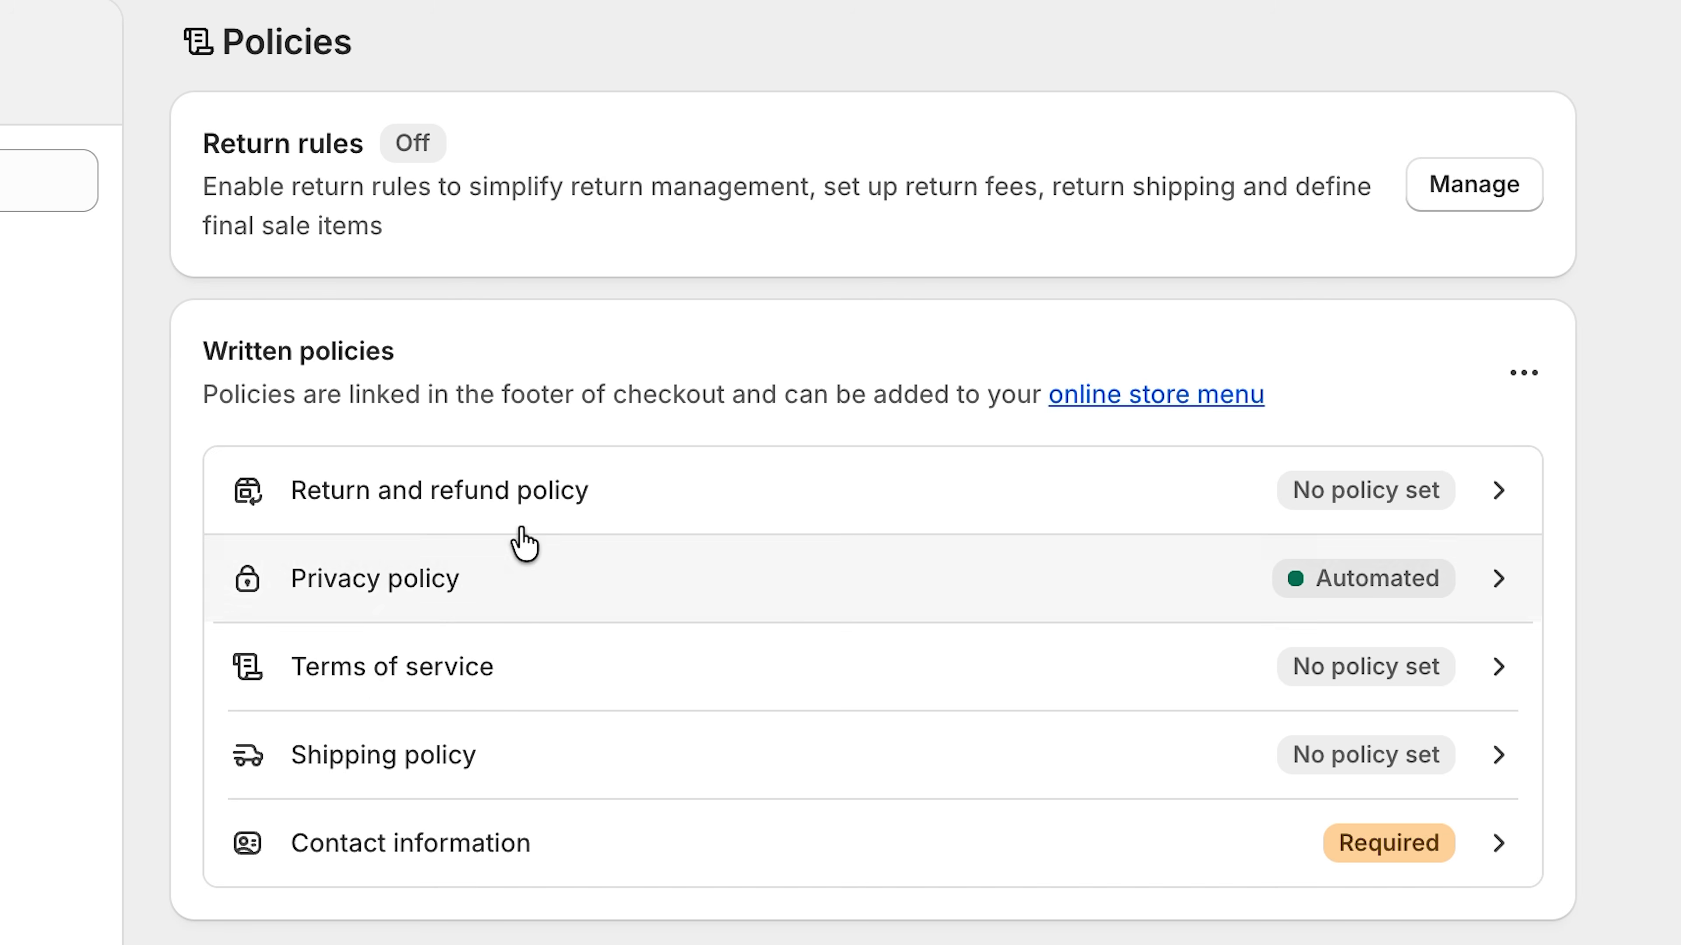
Open the return and refund policy again, insert the template text and save the policy
{"action": "left_click", "coordinate": [587, 507]}
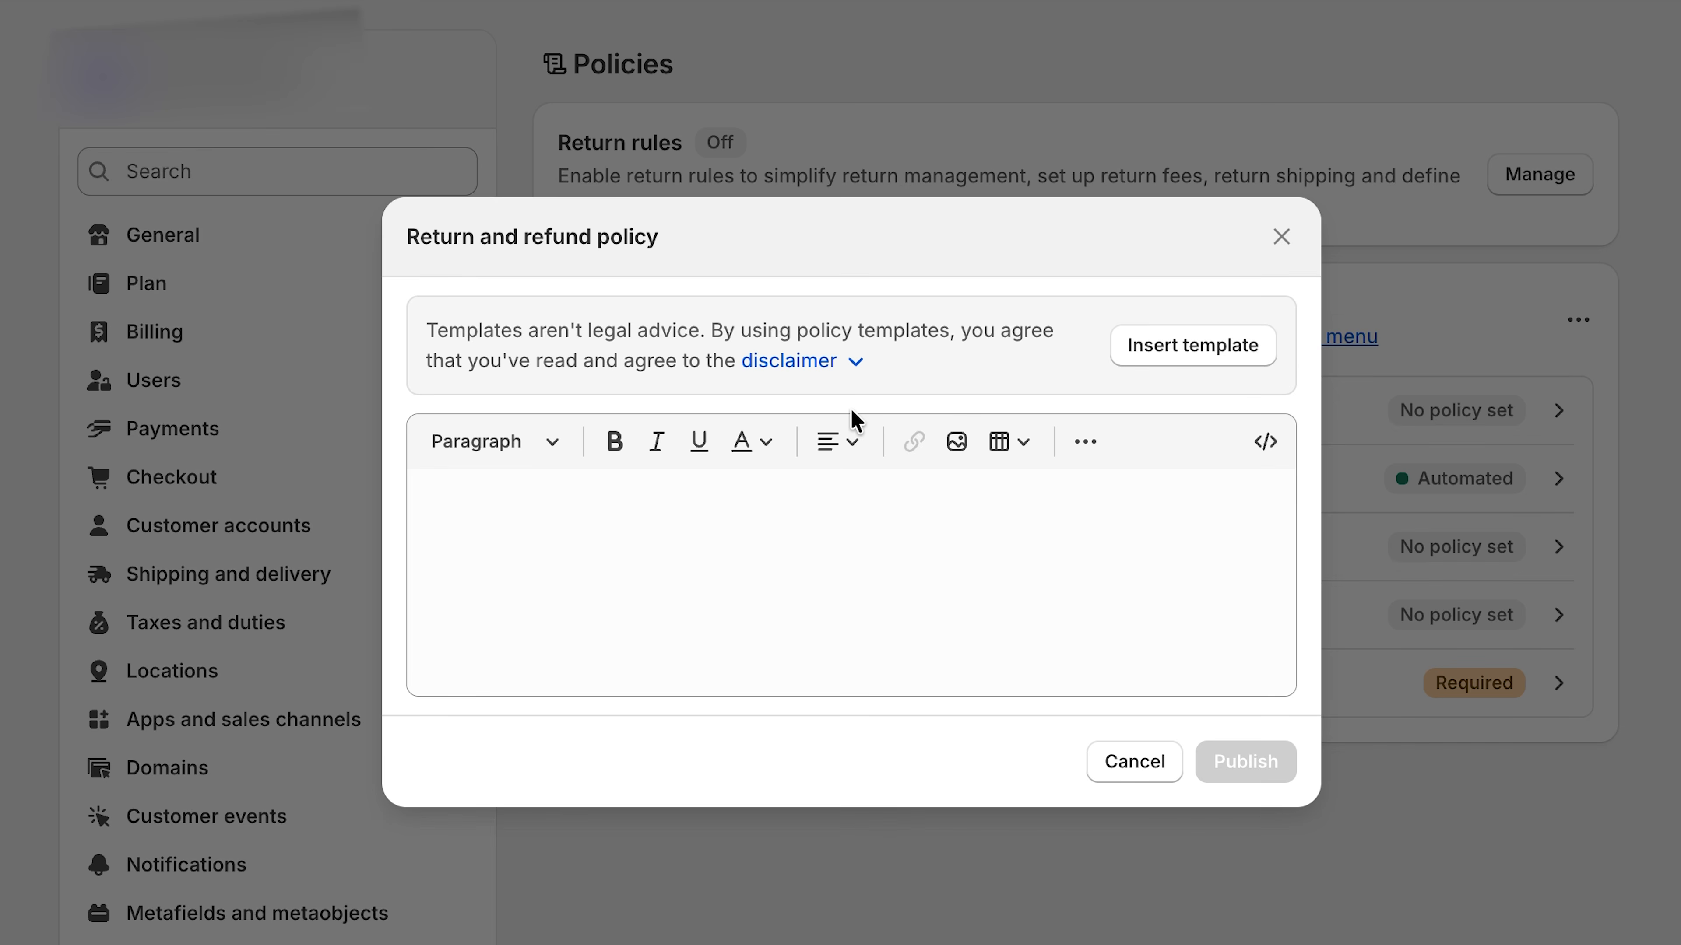
{"action": "left_click", "coordinate": [1191, 360]}
{"action": "scroll", "coordinate": [867, 401], "scroll_direction": "up", "scroll_amount": 5}
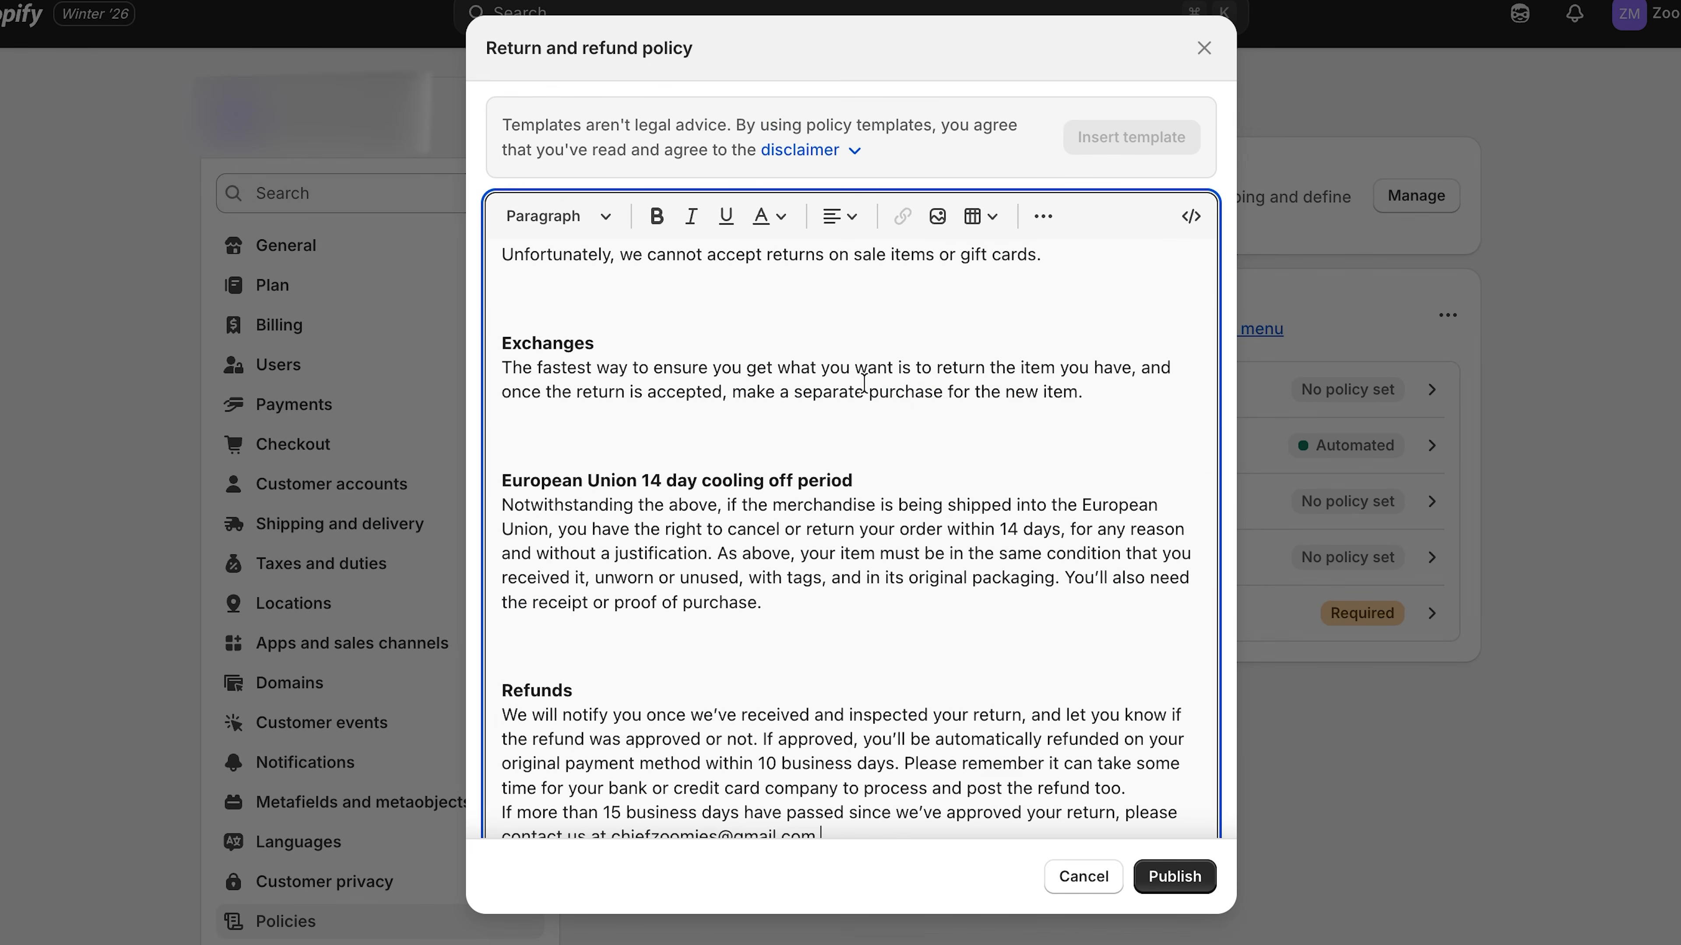
{"action": "scroll", "coordinate": [880, 463], "scroll_direction": "up", "scroll_amount": 8}
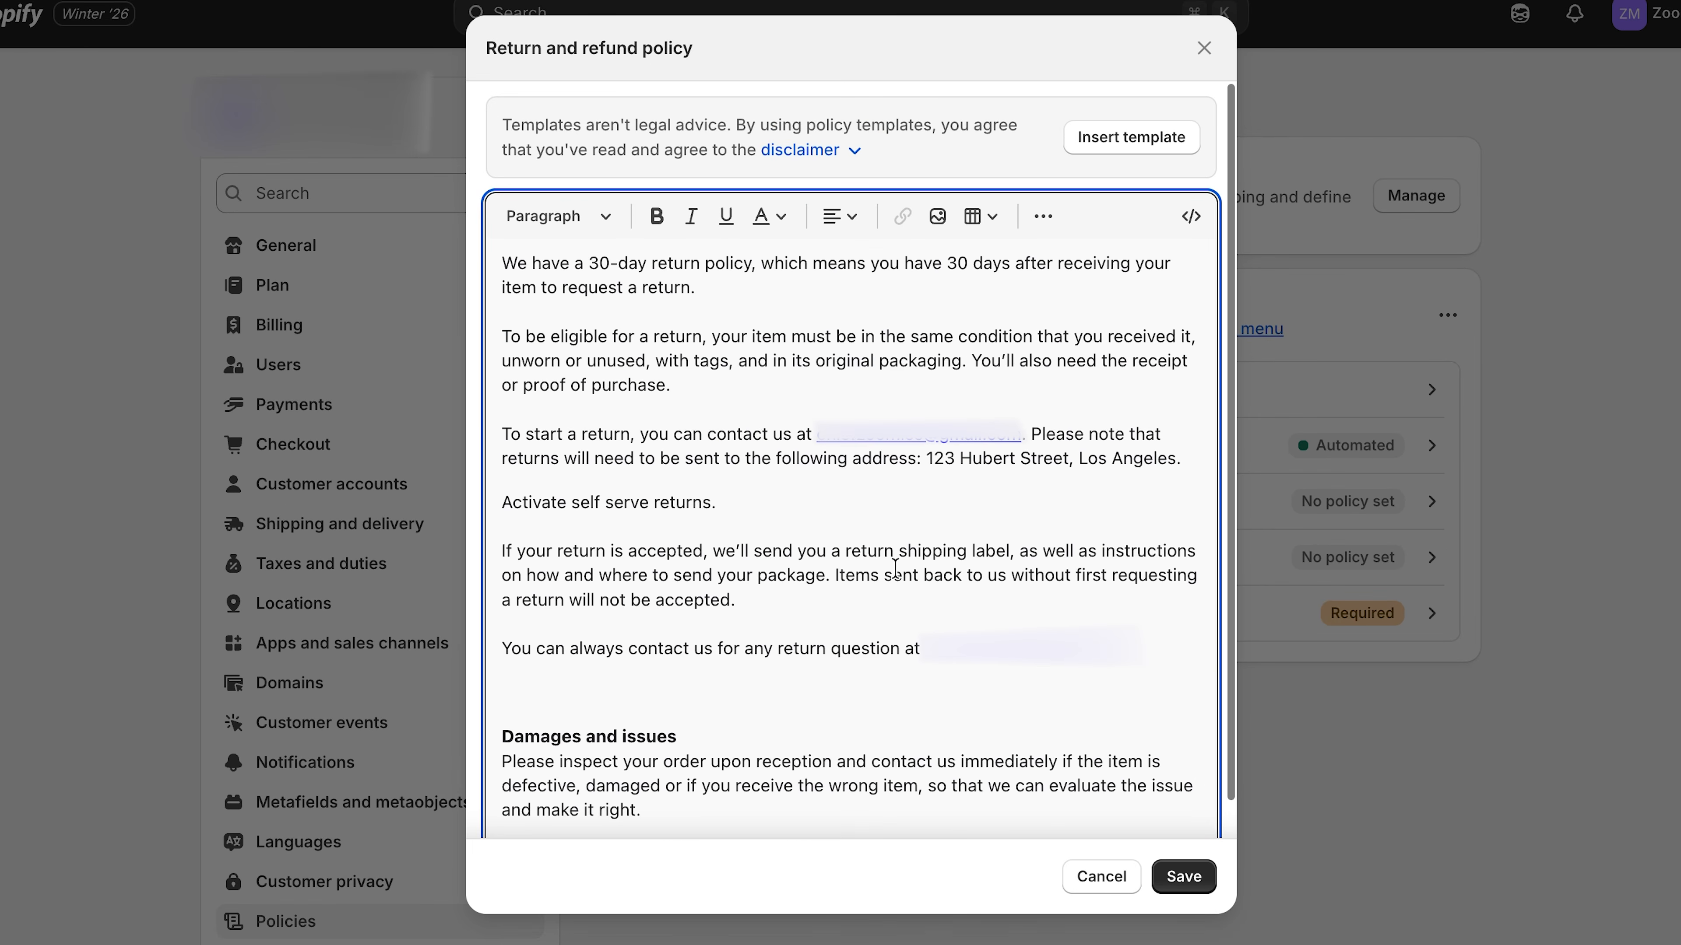
{"action": "left_click", "coordinate": [1194, 878]}
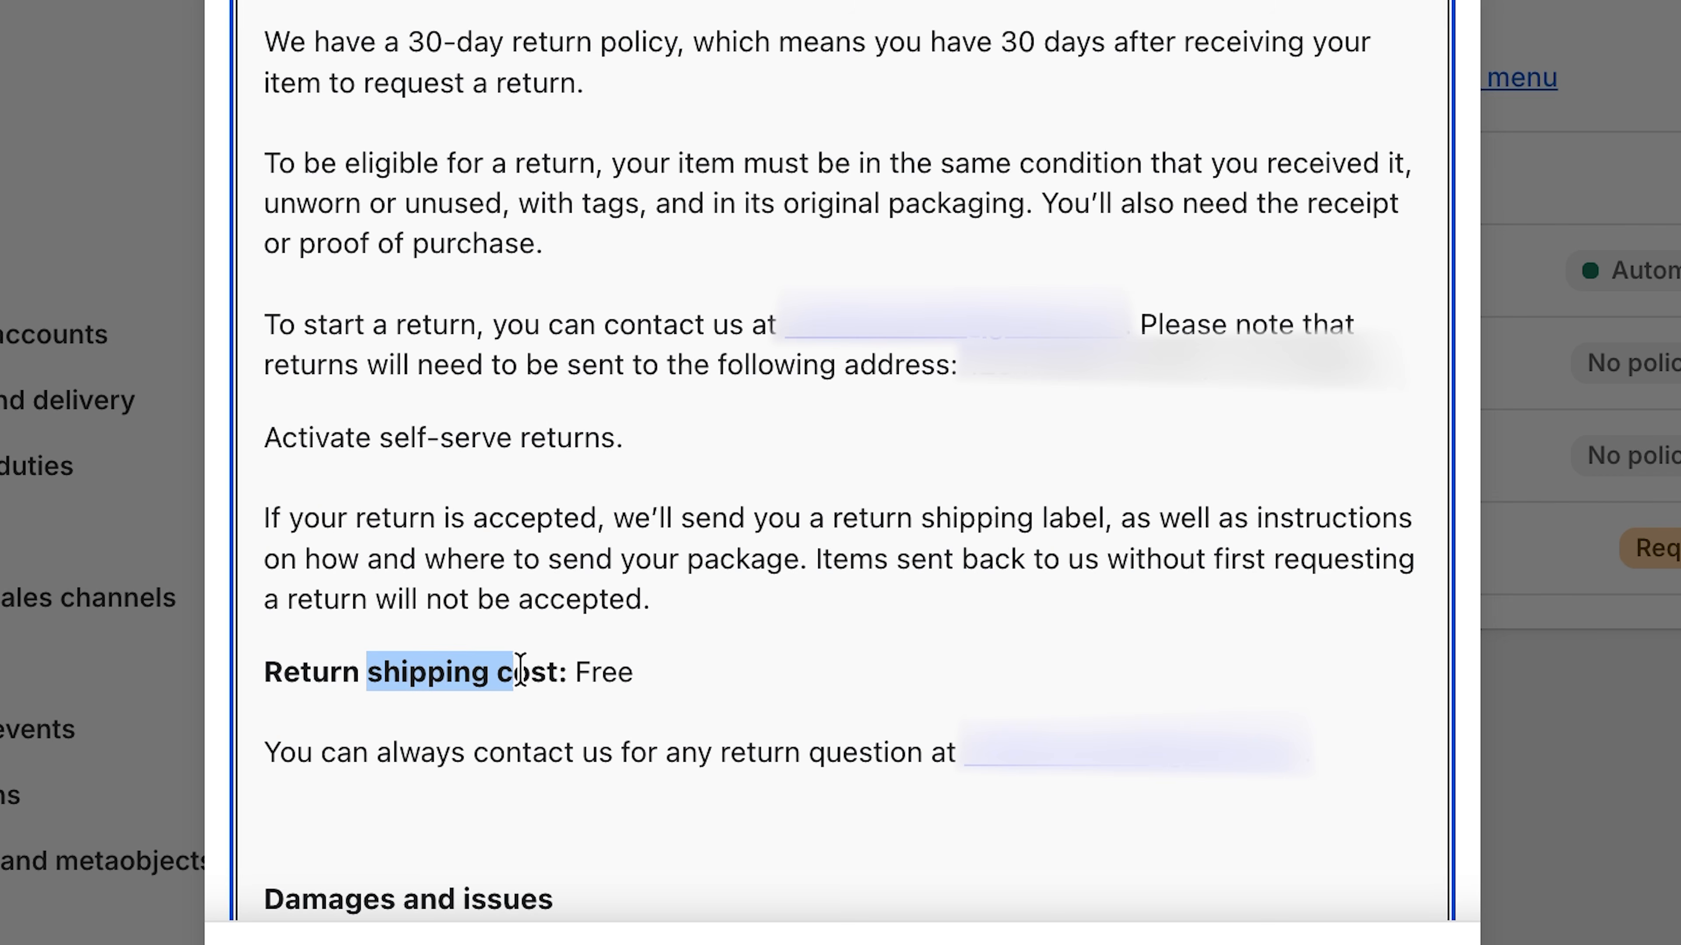
Review the policy's sections on return shipping cost, exchanges, restocking fee, final sale items and refunds
{"action": "scroll", "coordinate": [600, 670], "scroll_direction": "down", "scroll_amount": 5}
{"action": "scroll", "coordinate": [506, 486], "scroll_direction": "down", "scroll_amount": 3}
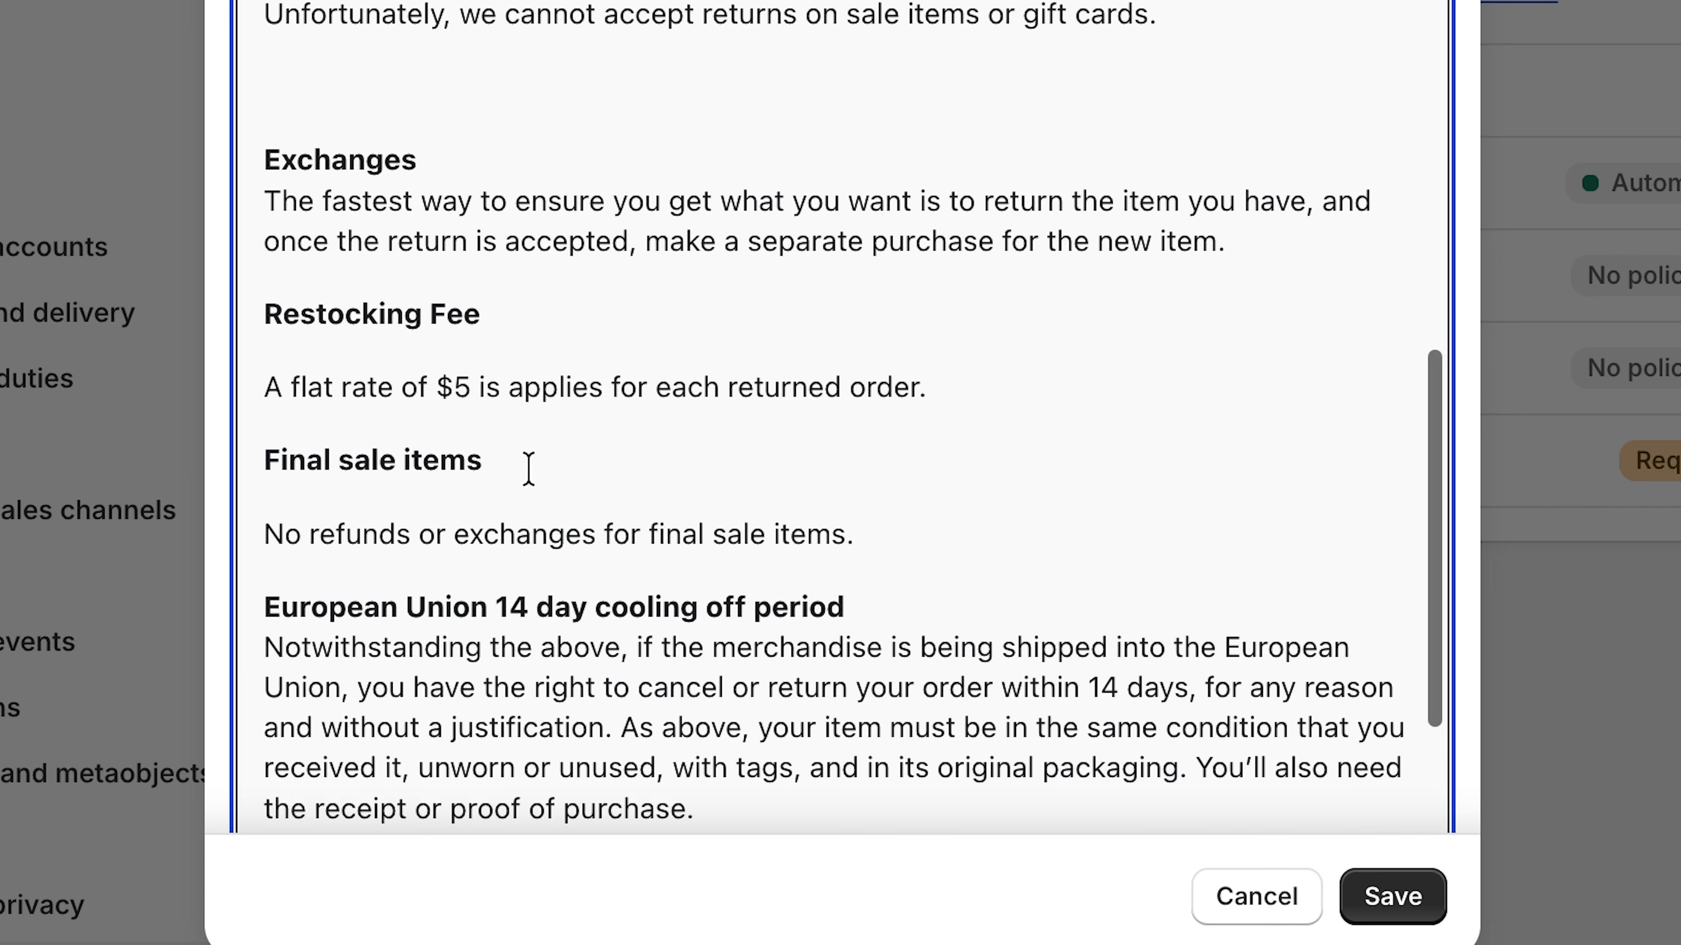
{"action": "scroll", "coordinate": [715, 466], "scroll_direction": "down", "scroll_amount": 8}
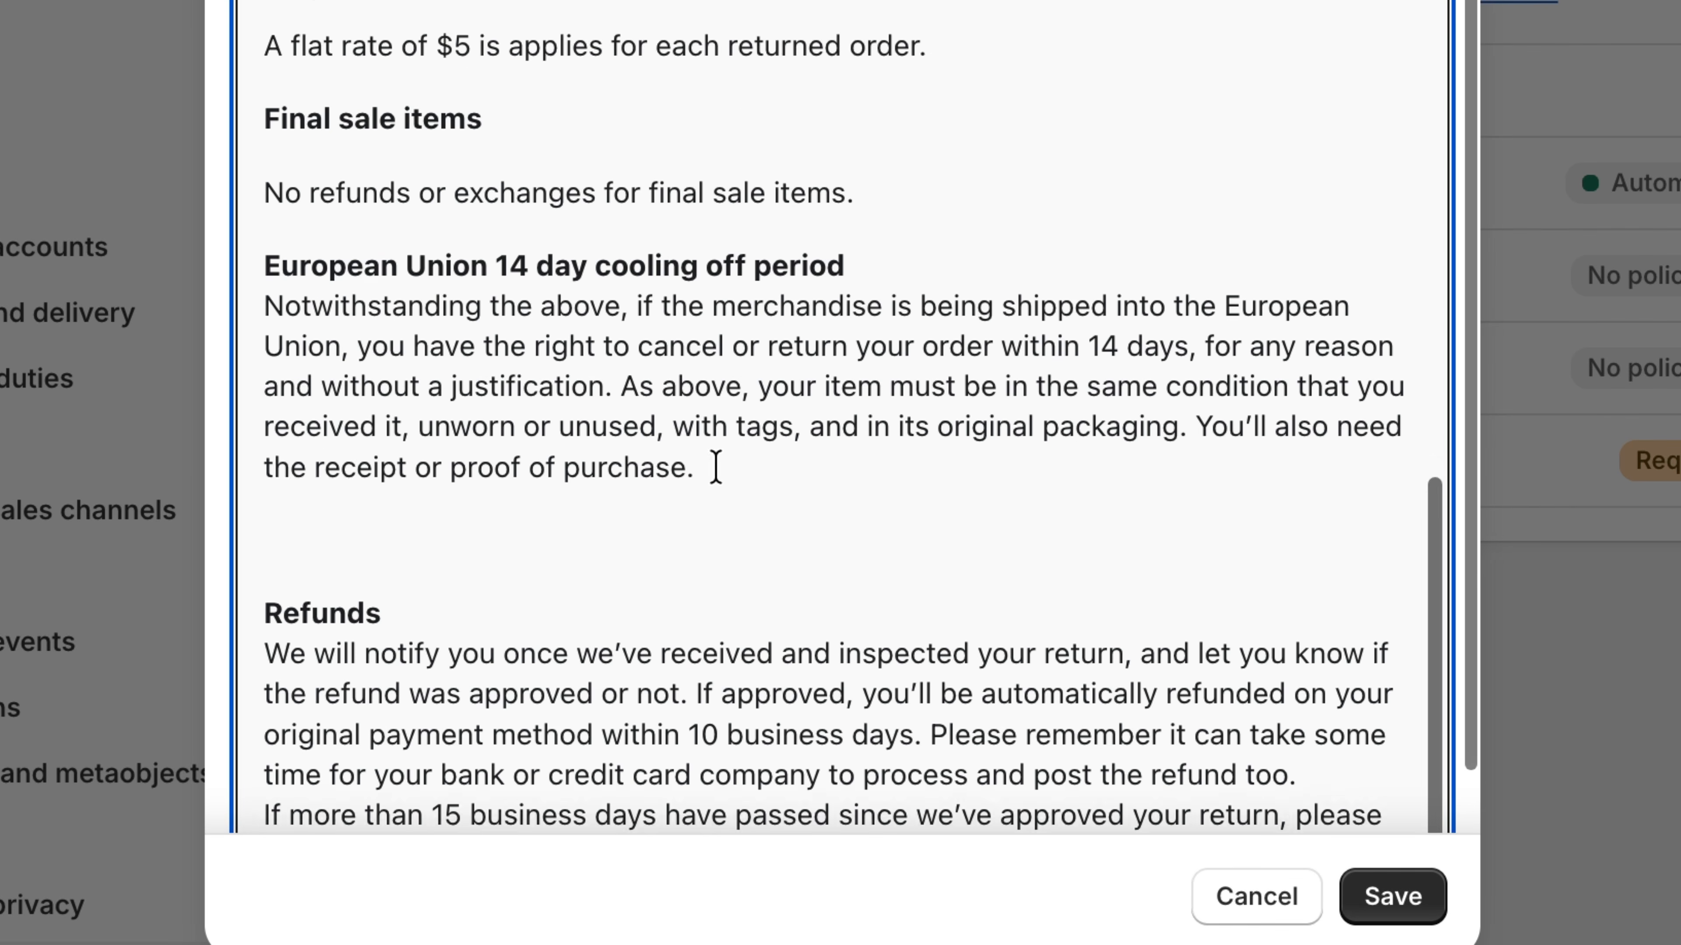
Save the reviewed return and refund policy
{"action": "left_click", "coordinate": [1371, 895]}
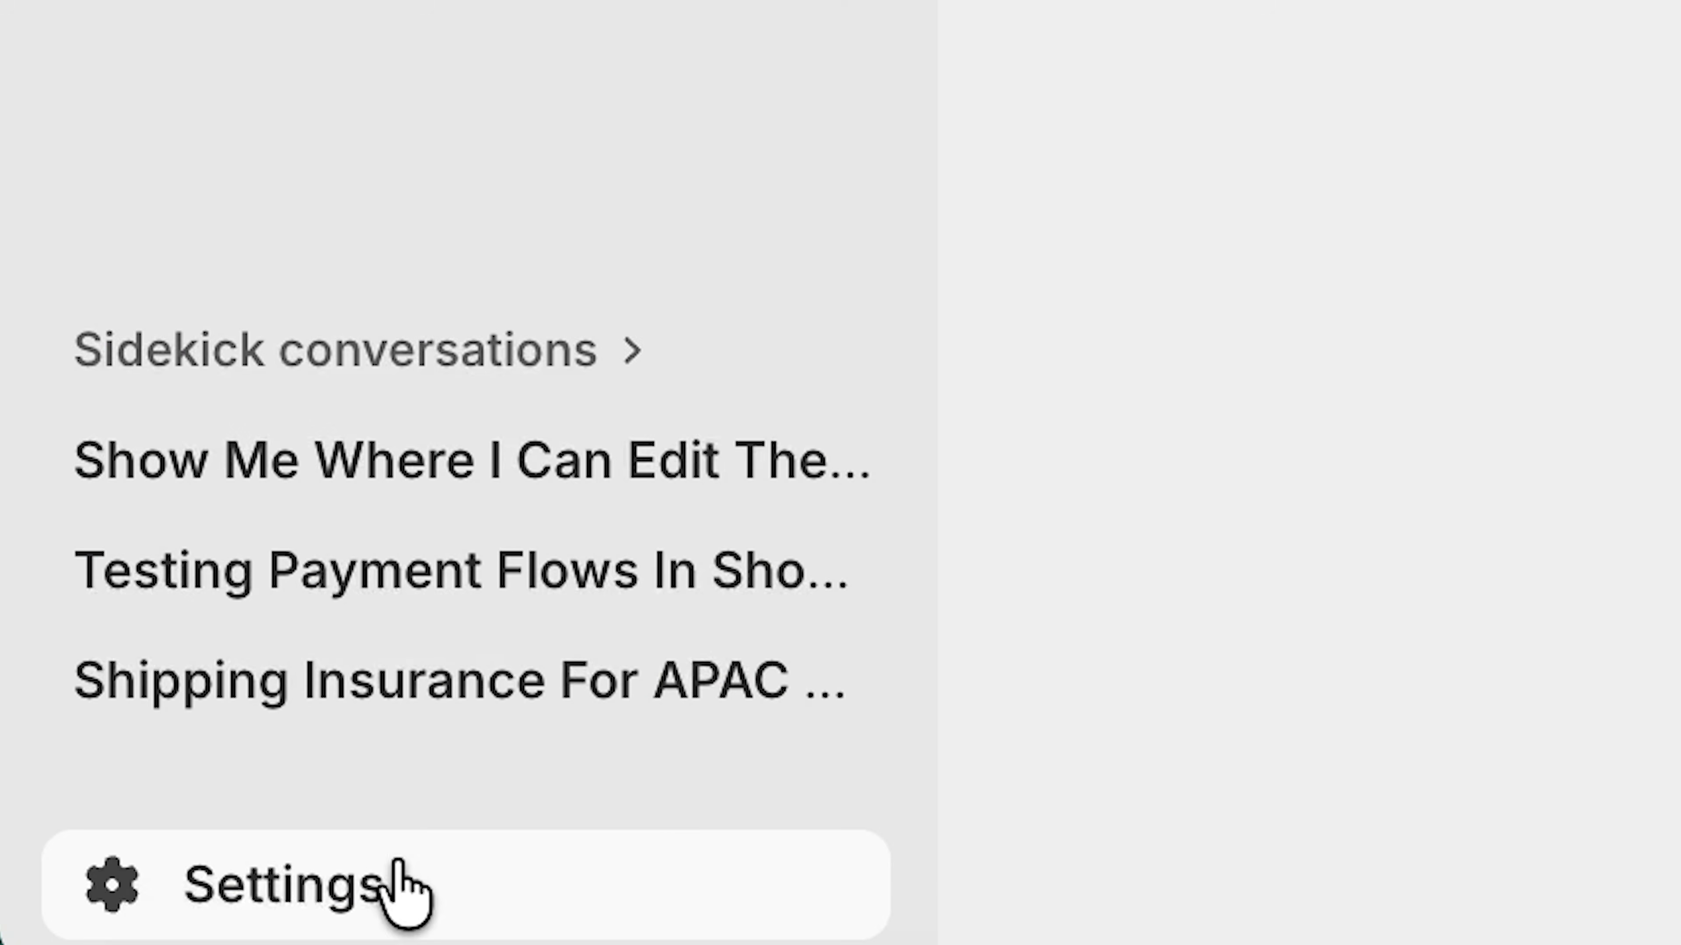
In the taxes and duties settings, set up tax collection for Florida in the United States region, leaving the sales tax ID blank
{"action": "left_click", "coordinate": [315, 905]}
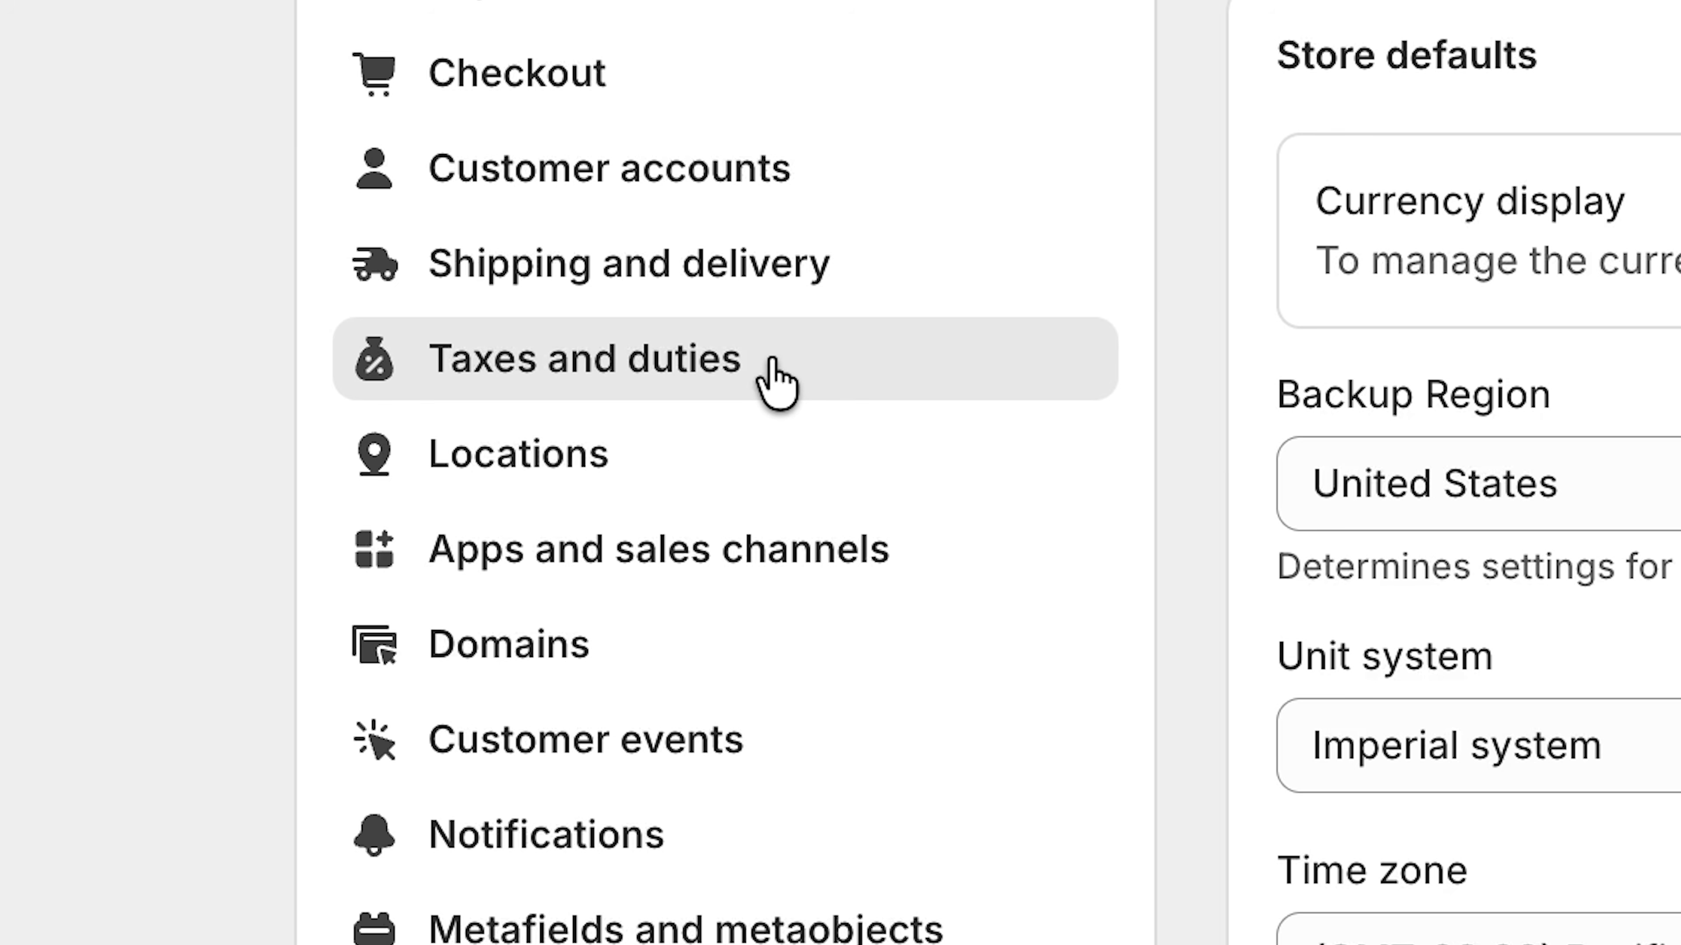
{"action": "left_click", "coordinate": [771, 363]}
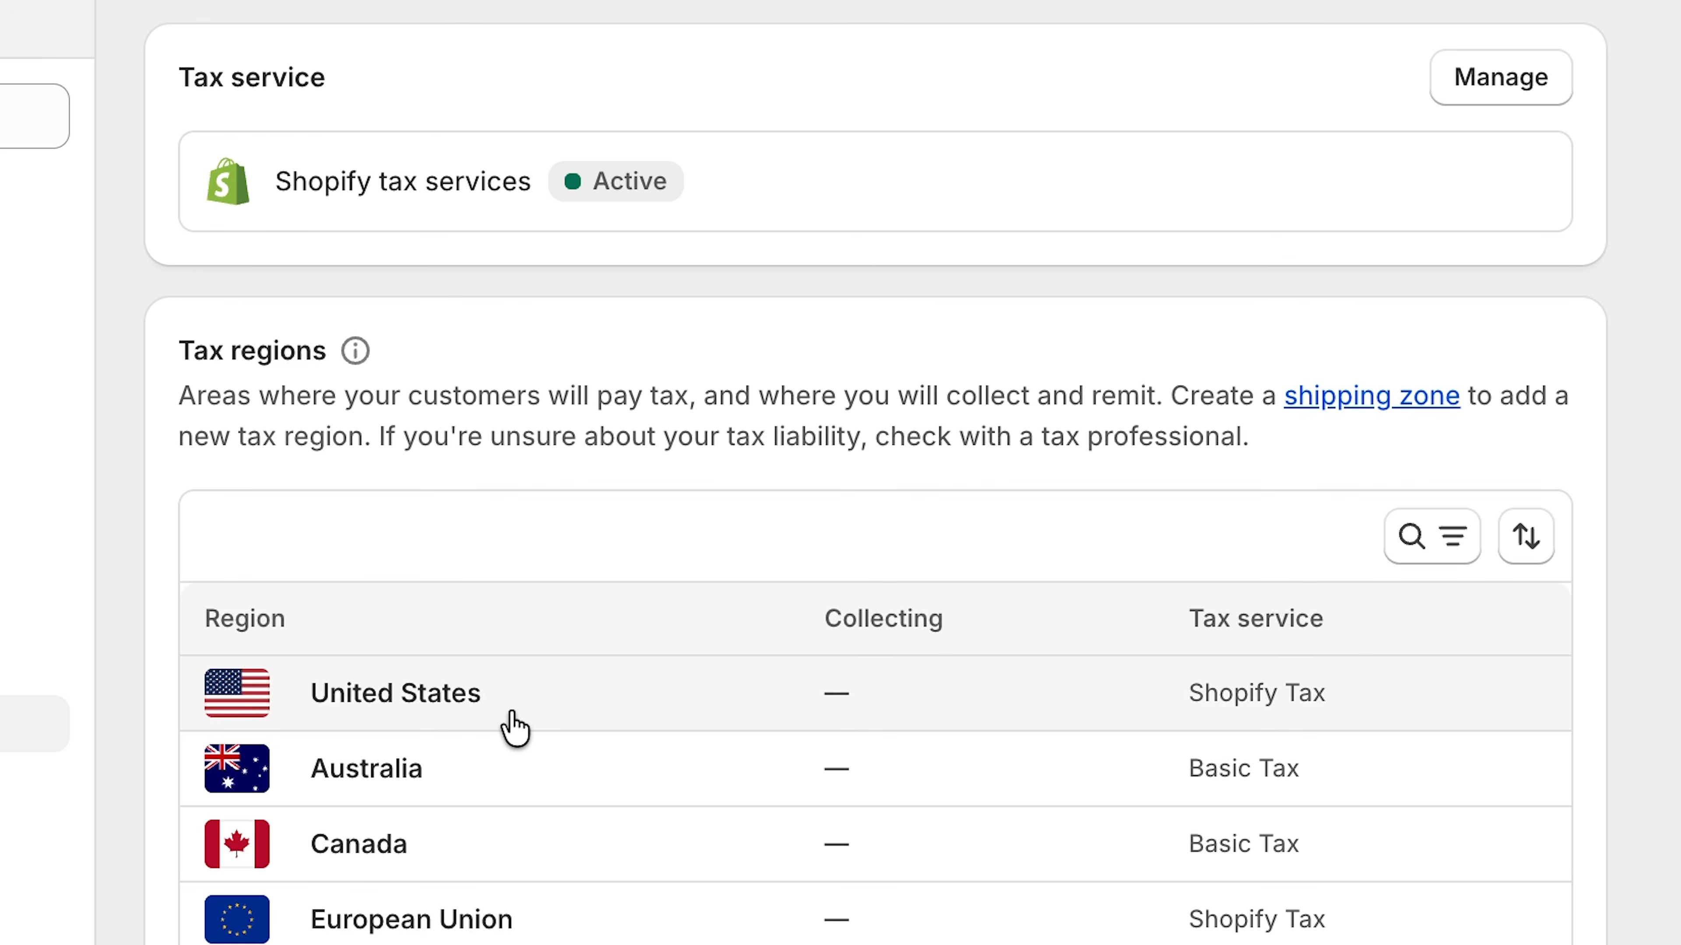
{"action": "left_click", "coordinate": [448, 703]}
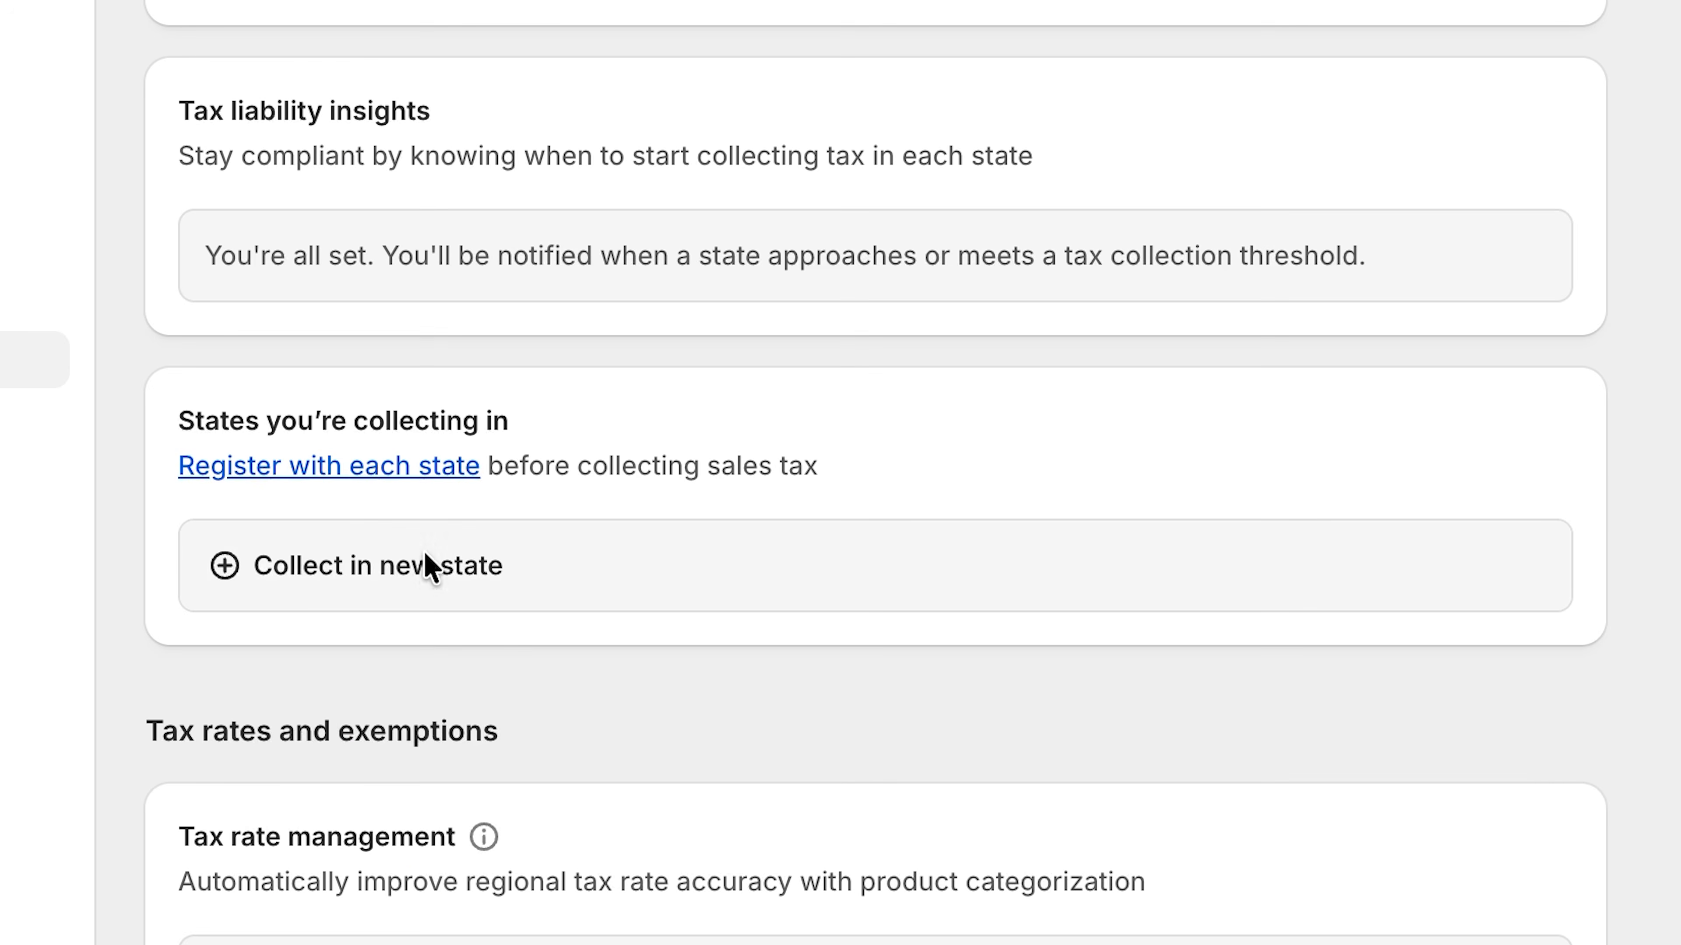
{"action": "left_click", "coordinate": [430, 566]}
{"action": "left_click", "coordinate": [715, 347]}
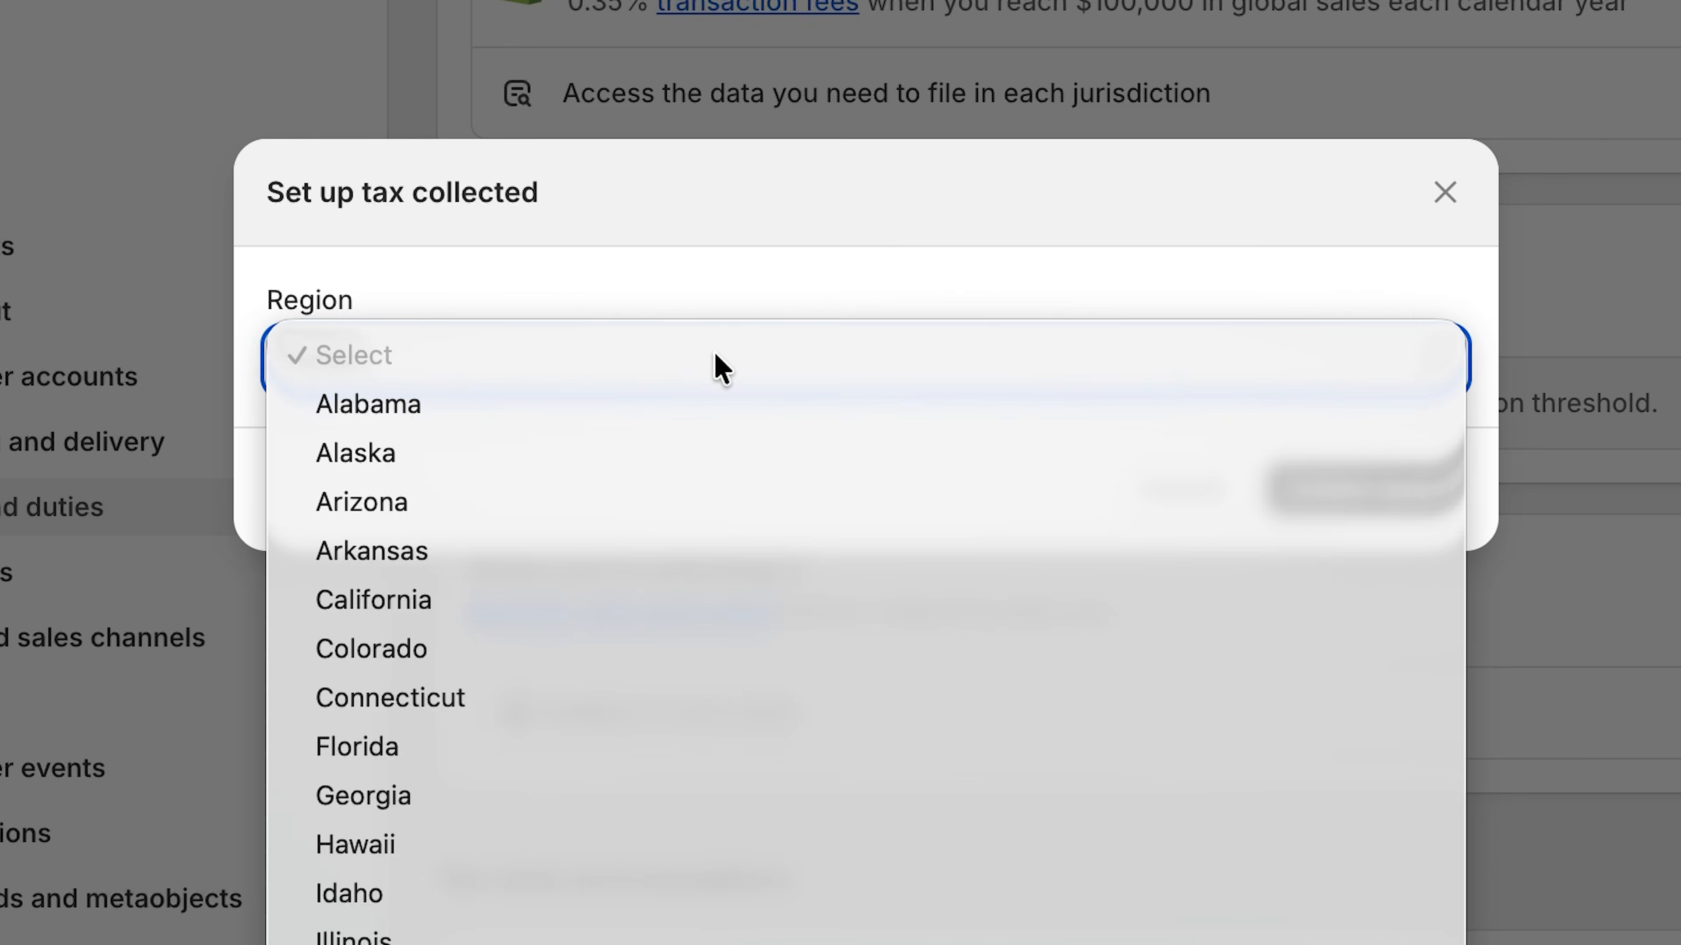
{"action": "left_click", "coordinate": [630, 747]}
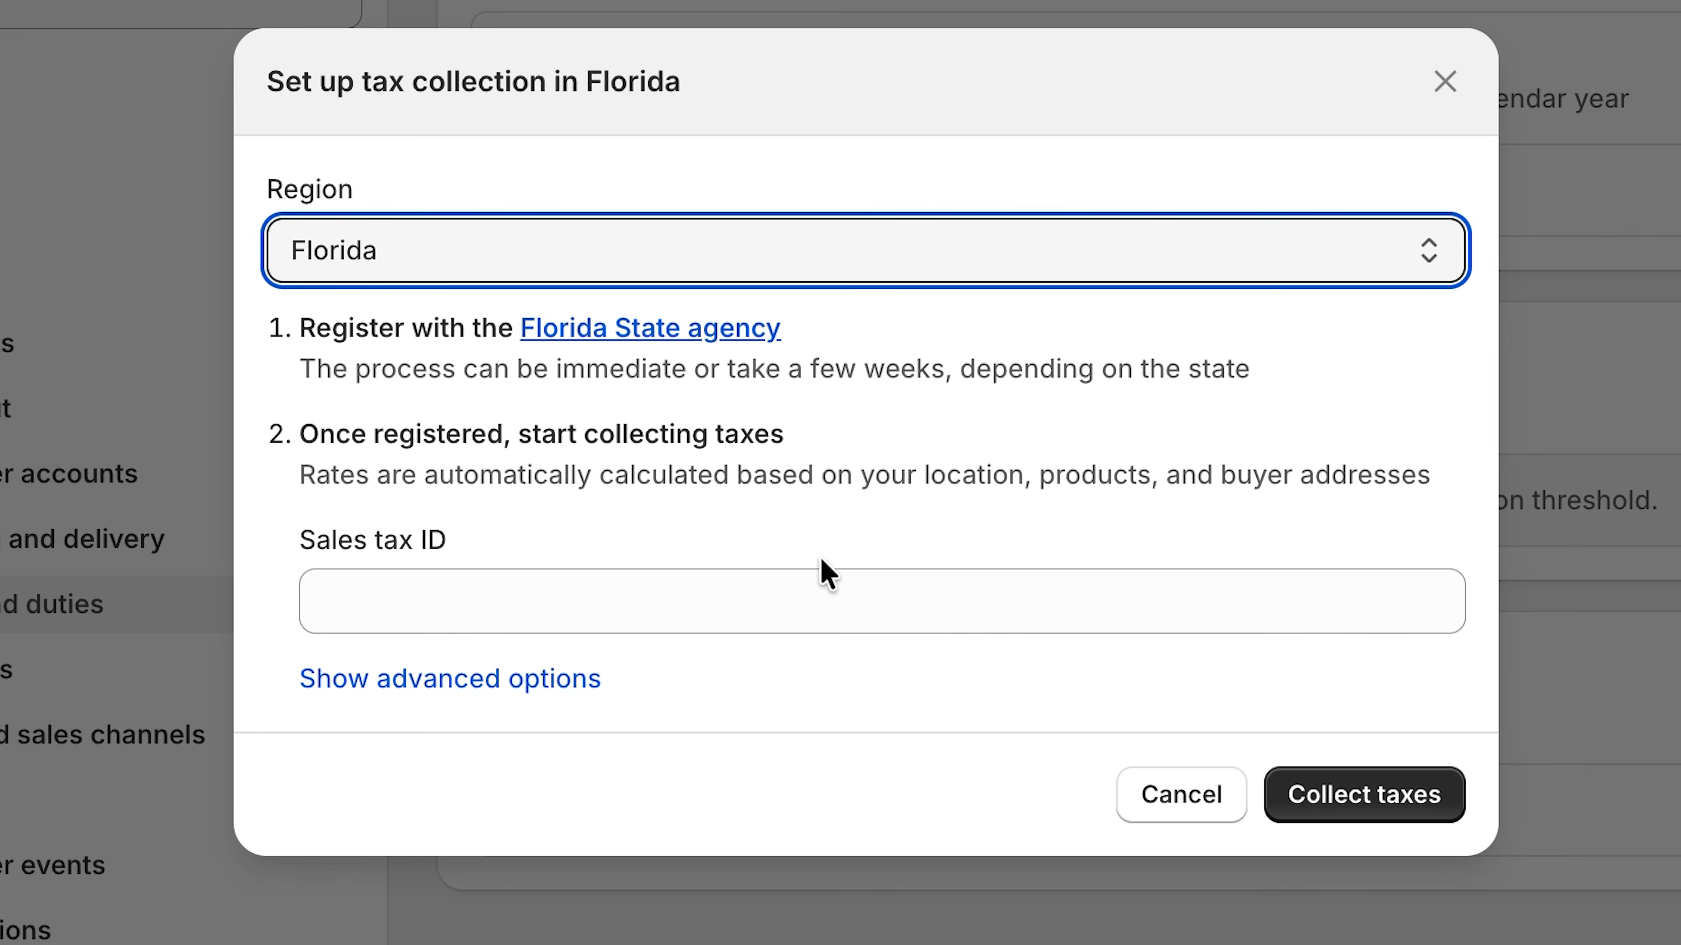
{"action": "left_click", "coordinate": [1360, 794]}
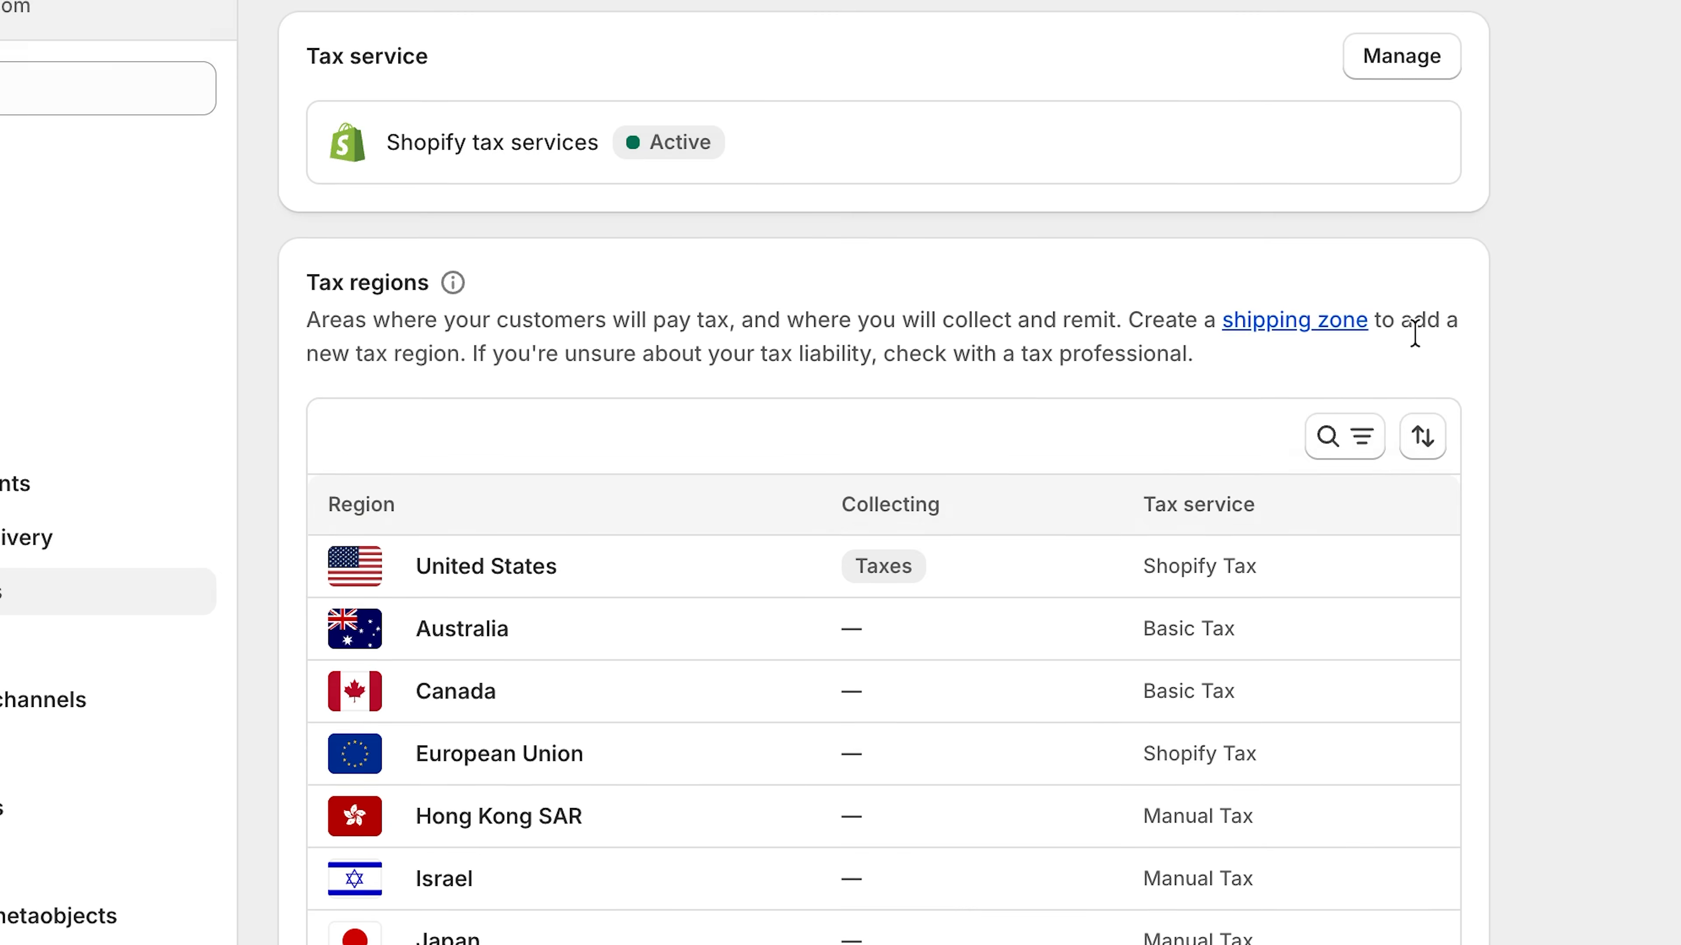
Set up collecting duties and import taxes at checkout, selecting the Canada, France and United States markets
{"action": "scroll", "coordinate": [1414, 331], "scroll_direction": "down", "scroll_amount": 15}
{"action": "scroll", "coordinate": [1414, 332], "scroll_direction": "down", "scroll_amount": 4}
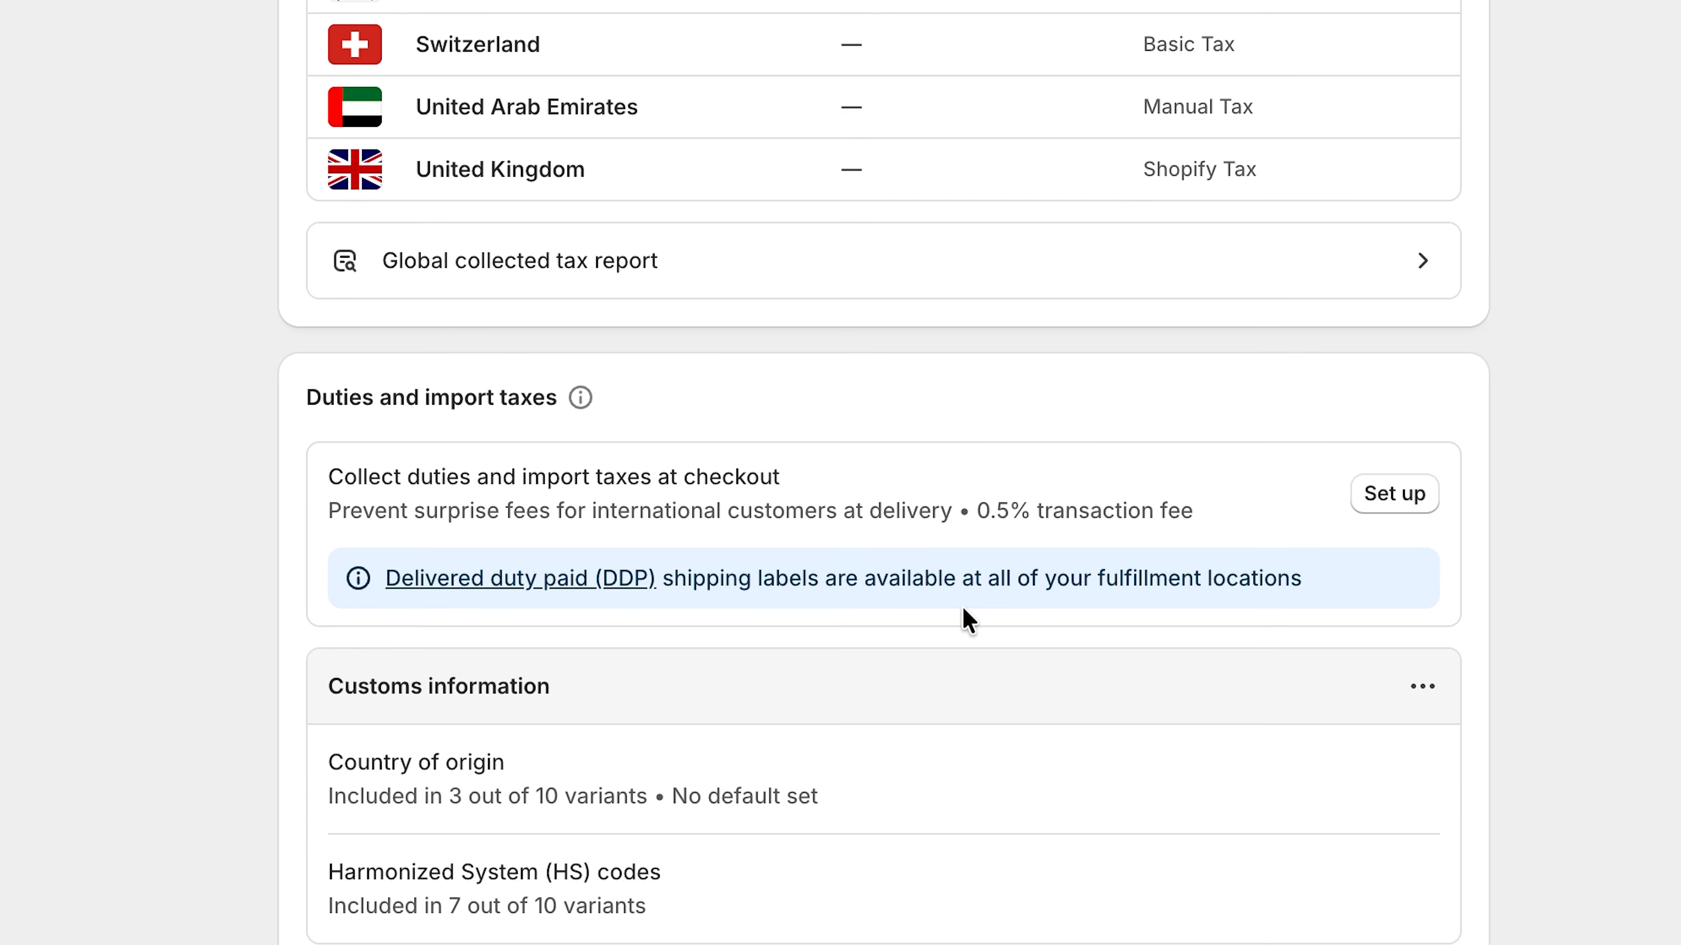
{"action": "left_click", "coordinate": [1392, 503]}
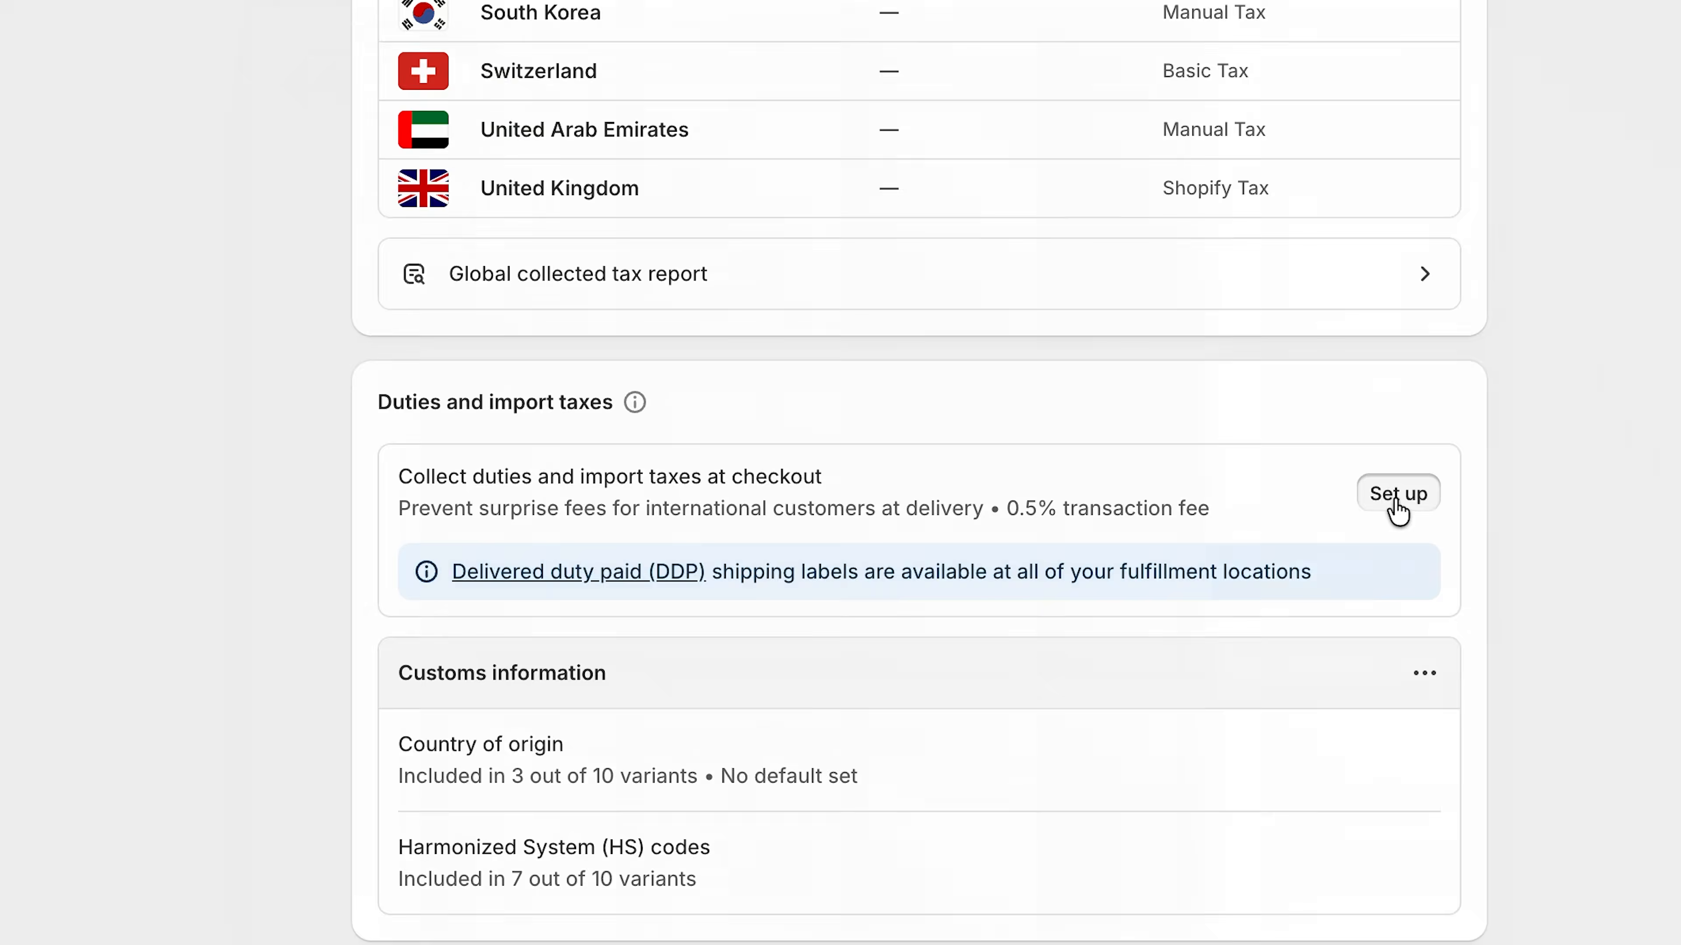
{"action": "left_click", "coordinate": [503, 181]}
{"action": "left_click", "coordinate": [542, 228]}
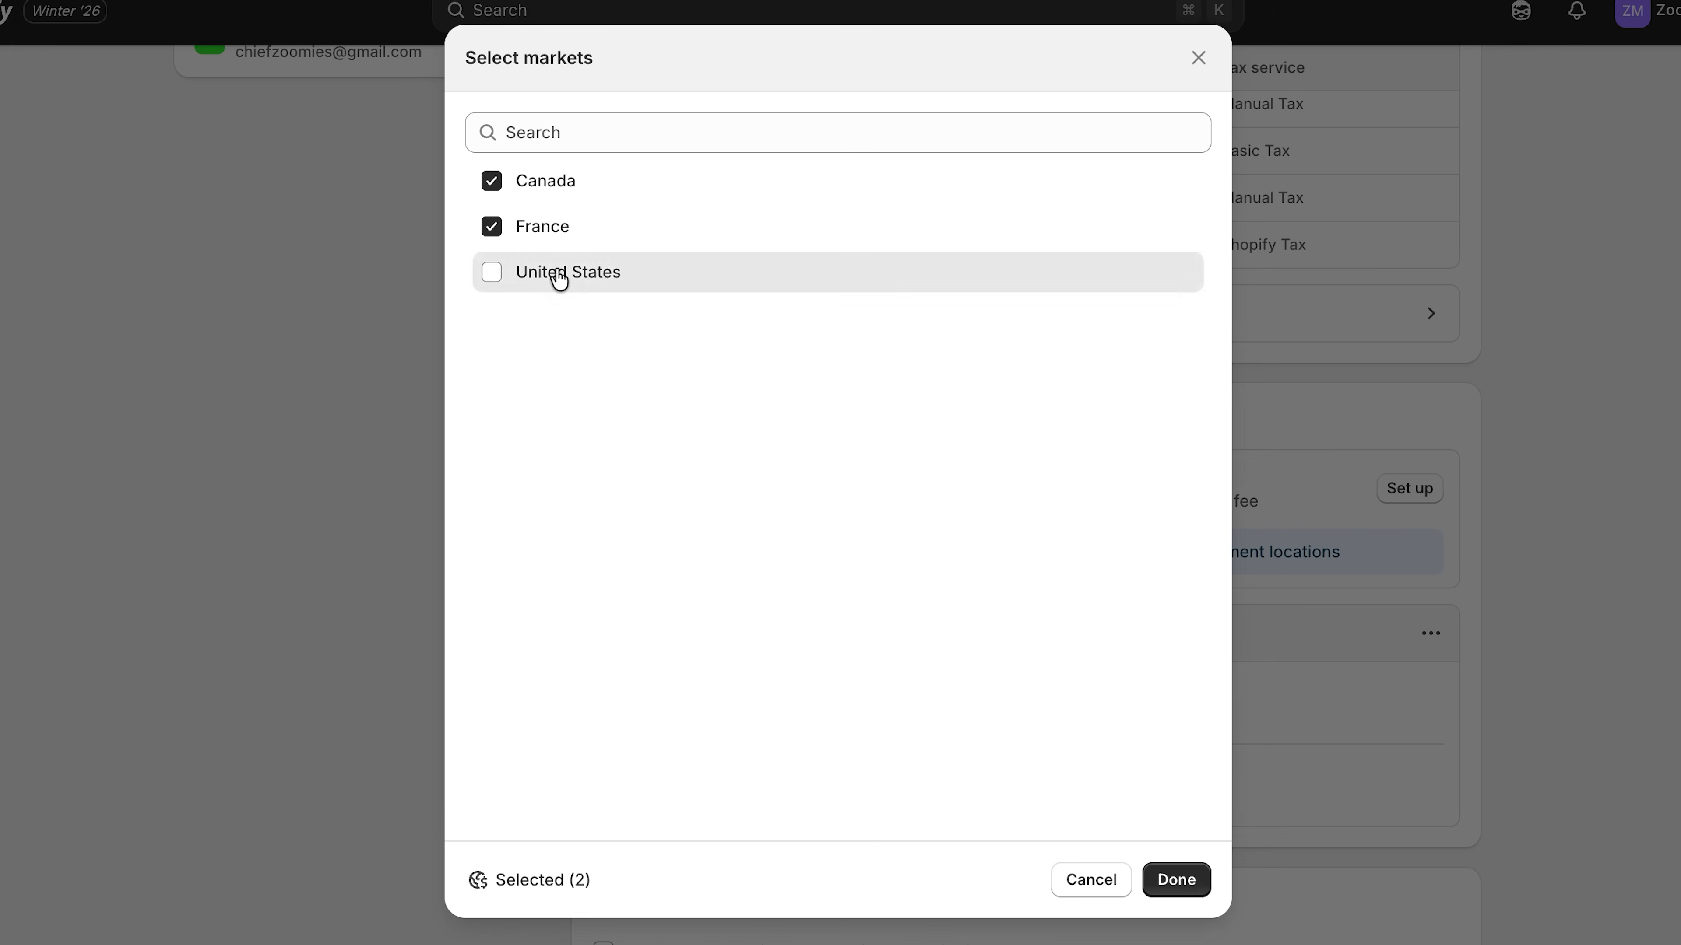
{"action": "left_click", "coordinate": [559, 274]}
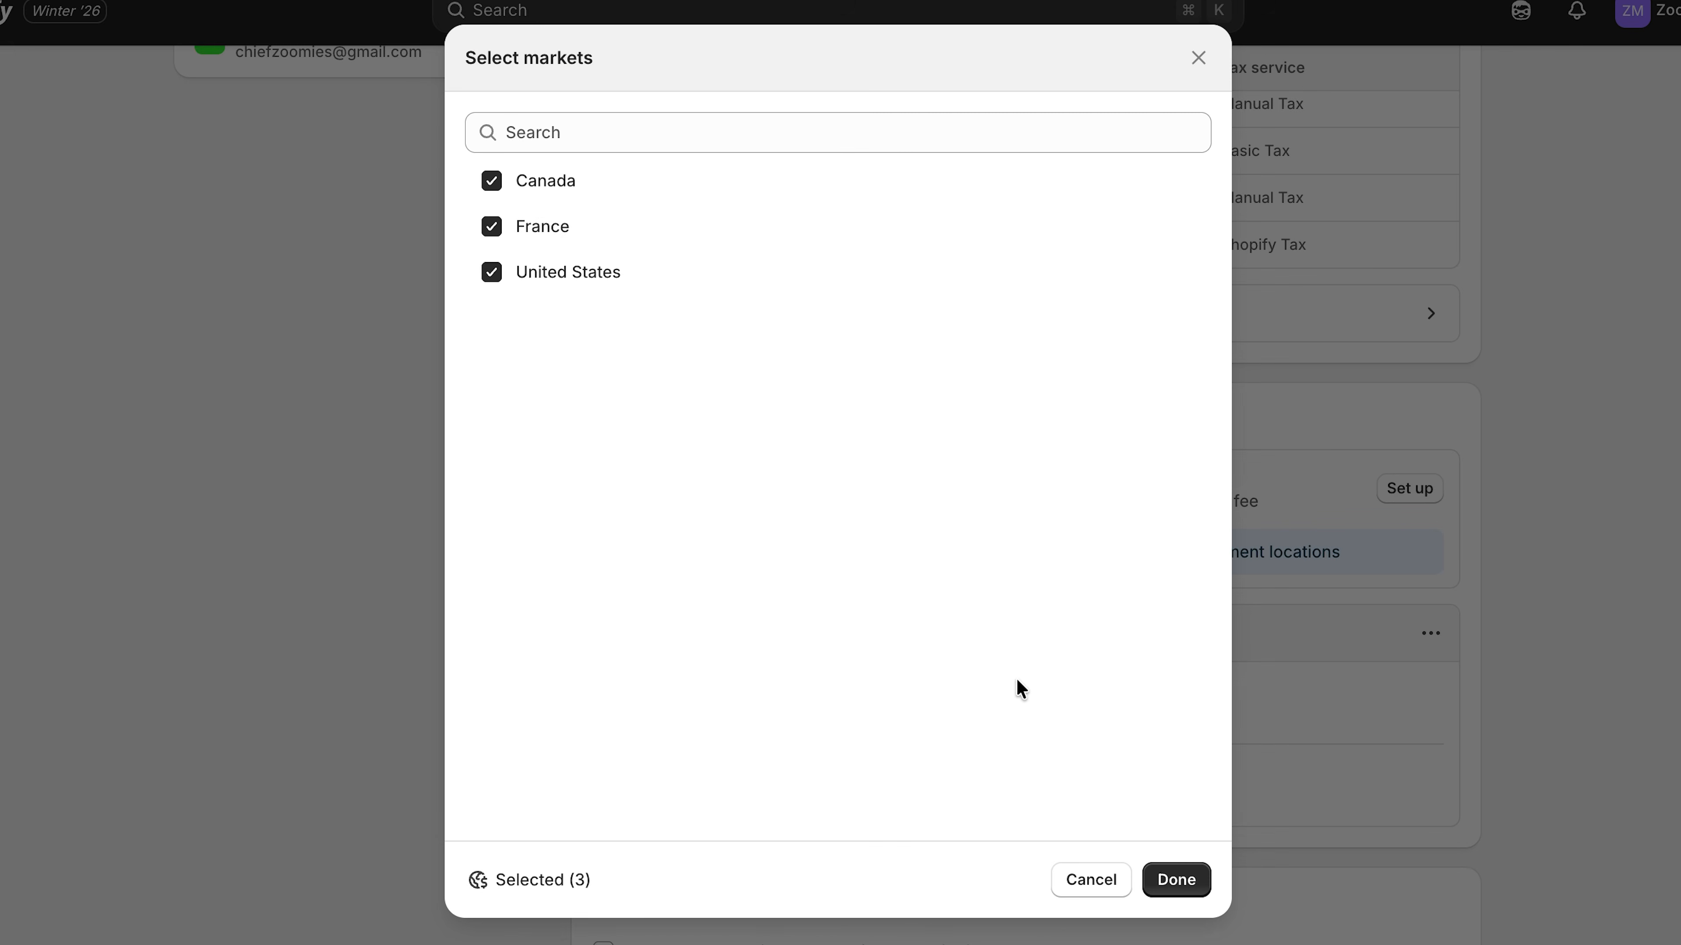
{"action": "left_click", "coordinate": [1176, 880]}
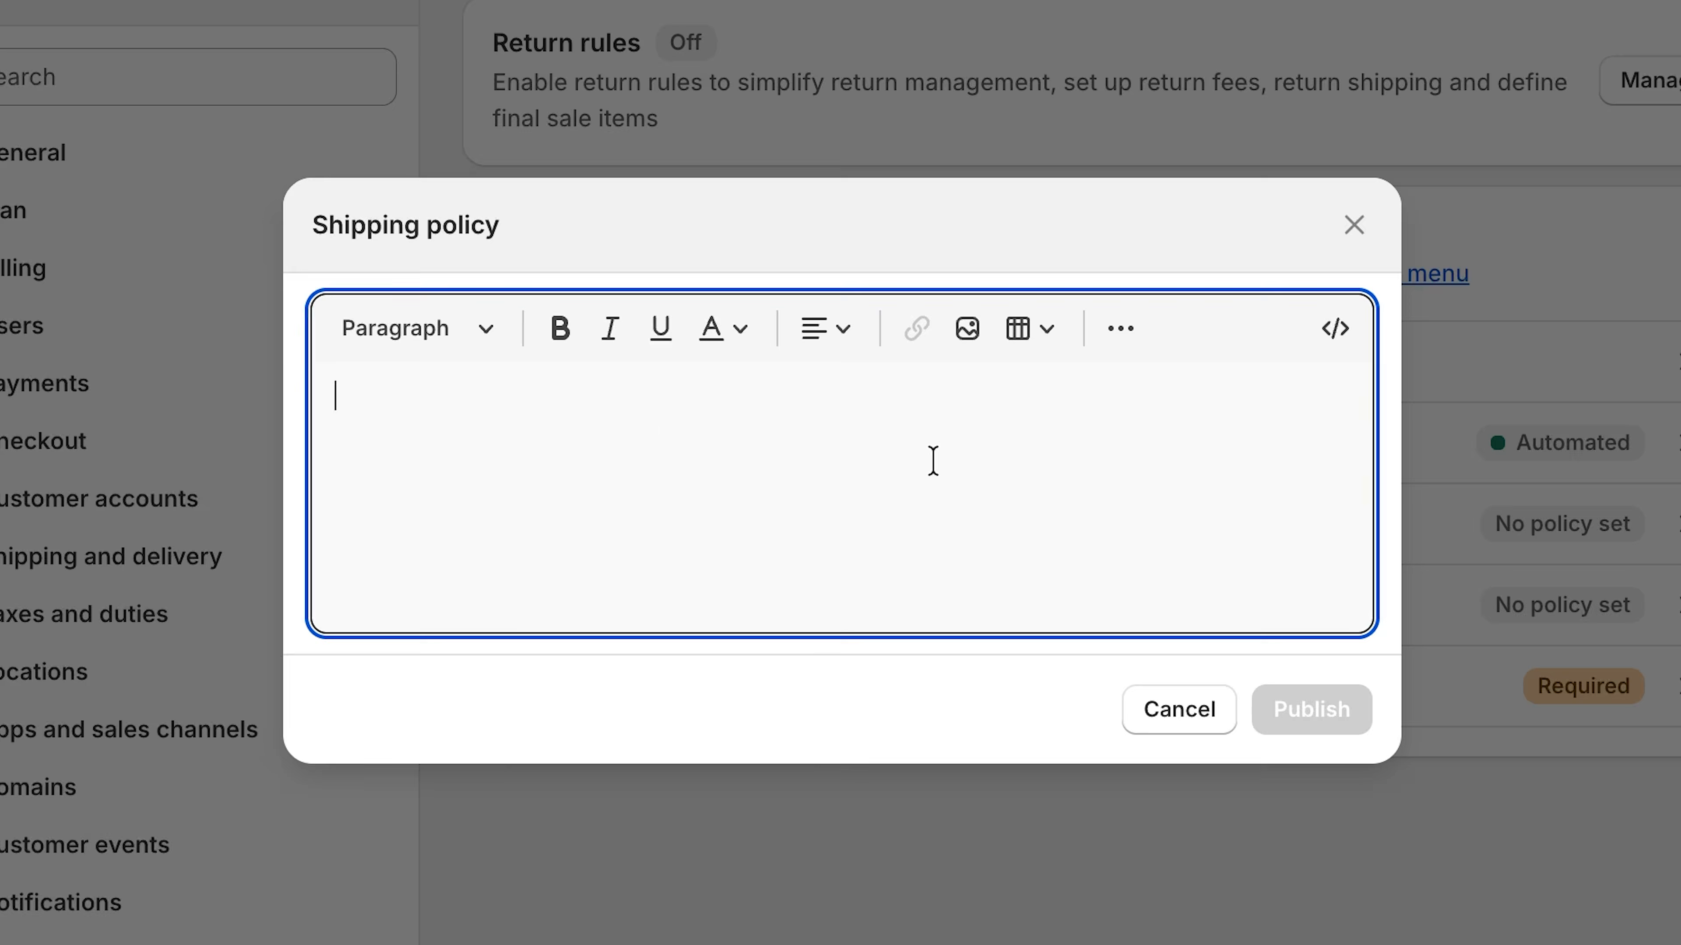
Write a shipping policy stating that the checkout total includes shipping, taxes and duties with no unexpected costs at delivery, and publish it
{"action": "type", "text": "Your checkout total includes everything: shipping, taxes, and any applicable duties. What you pay now is all you'll pay—no unexpected costs at delivery. We handle all the paperwork so your matcha arrives hassle-free."}
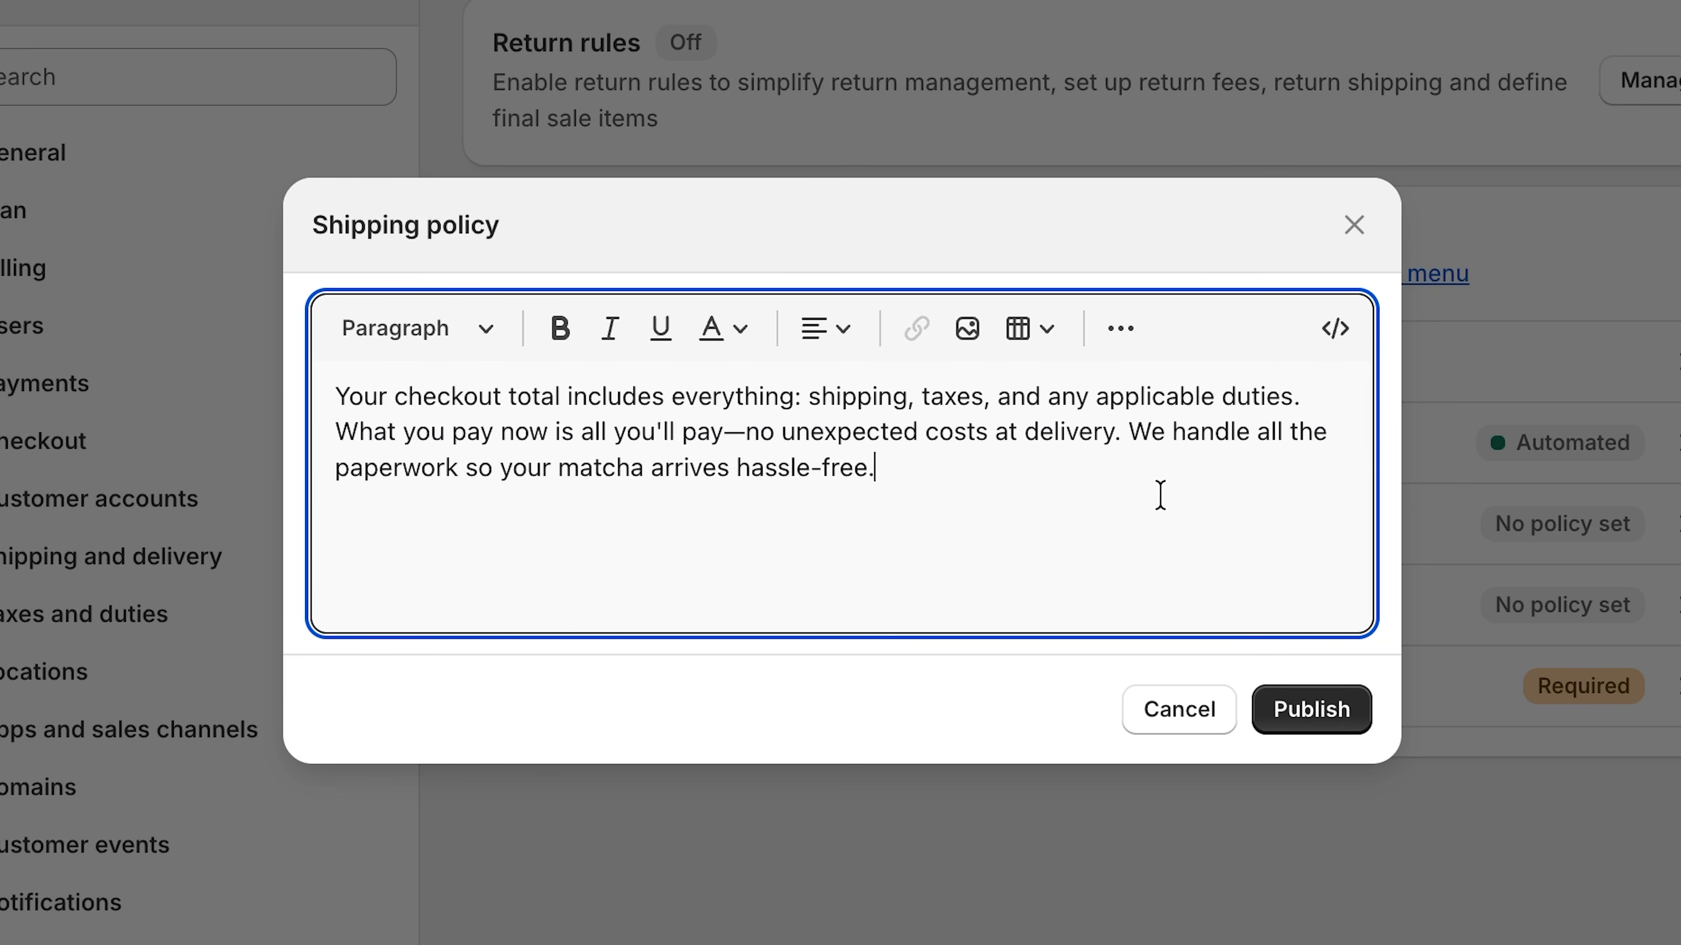
{"action": "left_click", "coordinate": [1309, 724]}
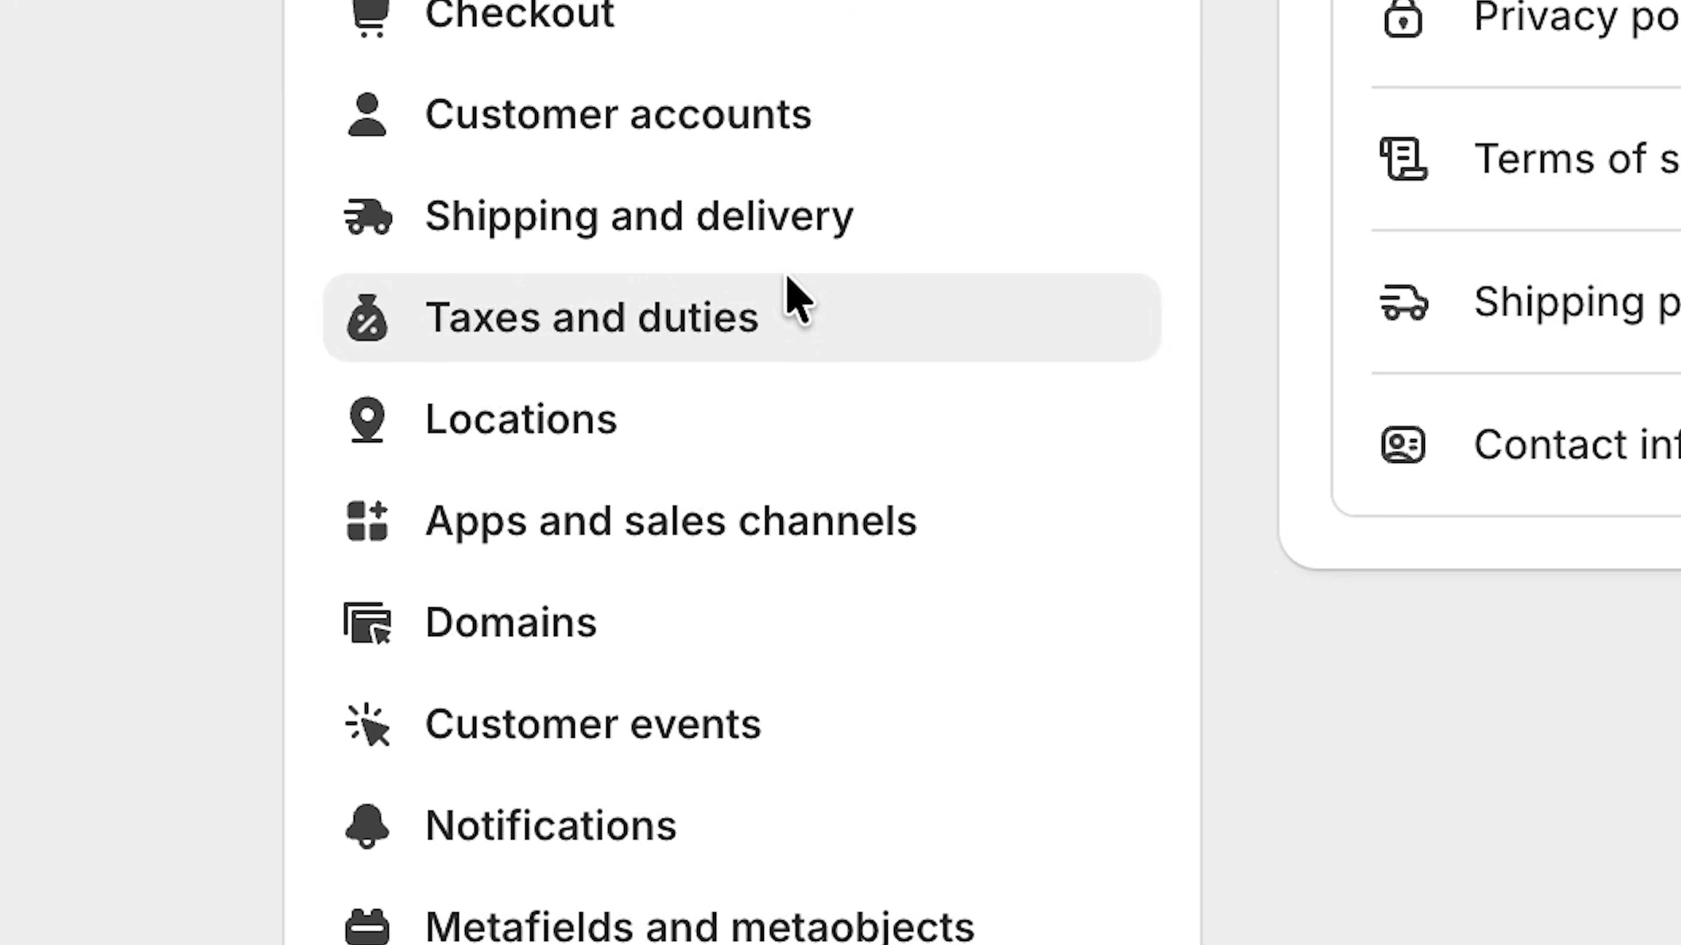
Open the global settings for taxes and duties
{"action": "left_click", "coordinate": [798, 298]}
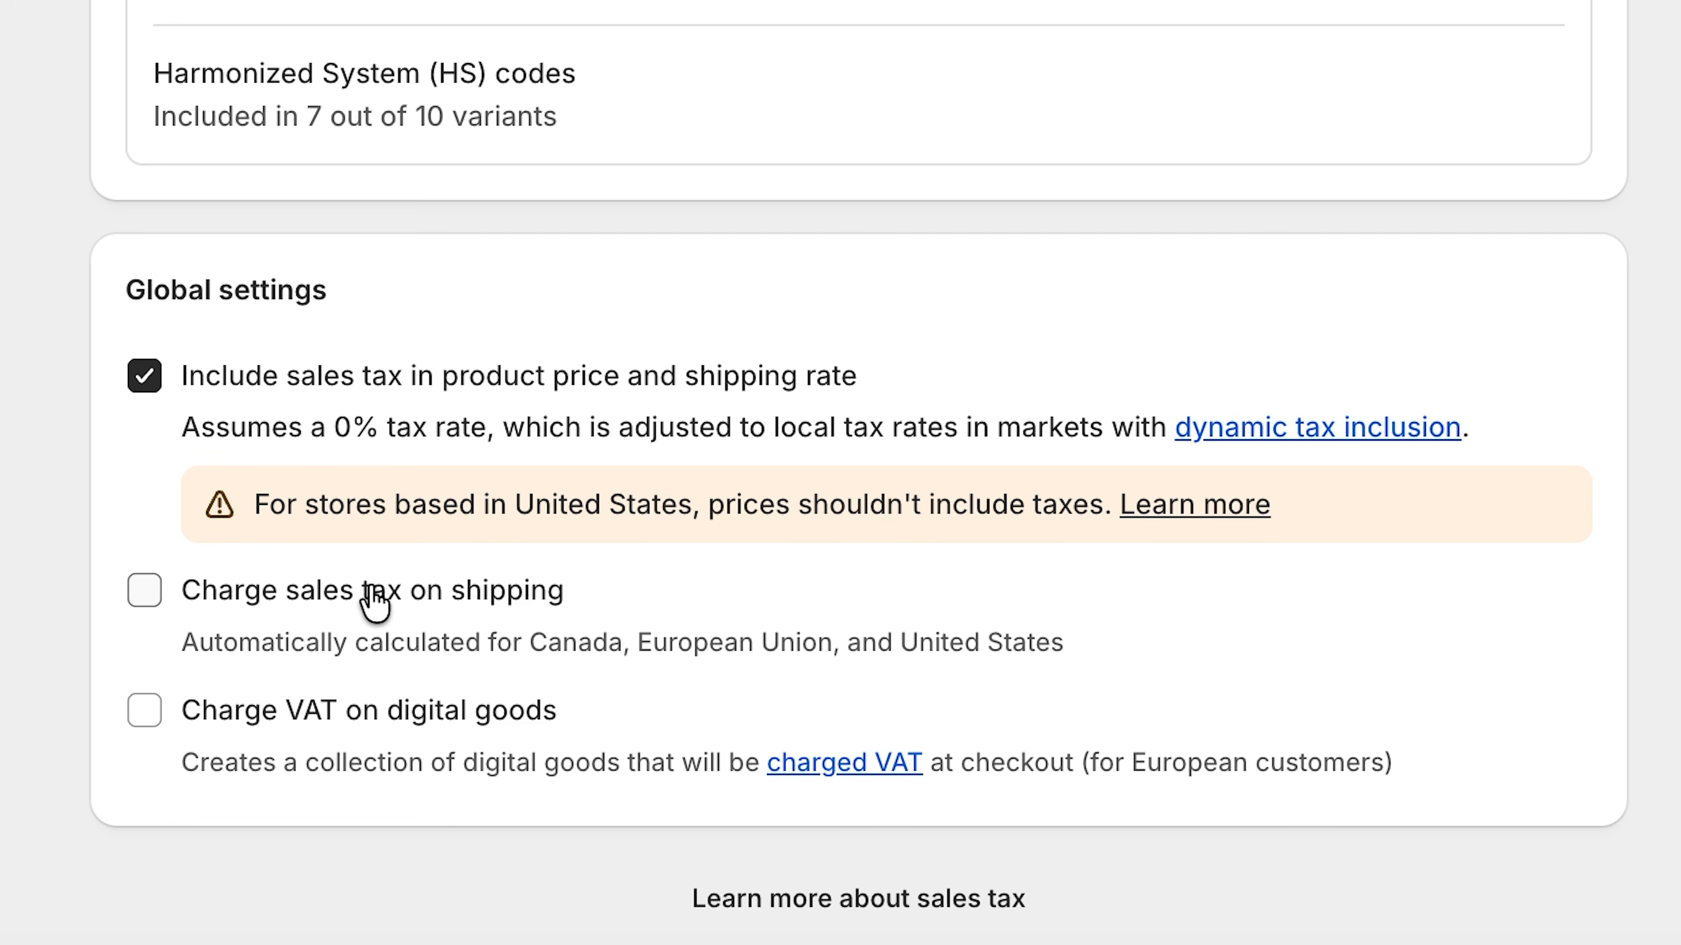